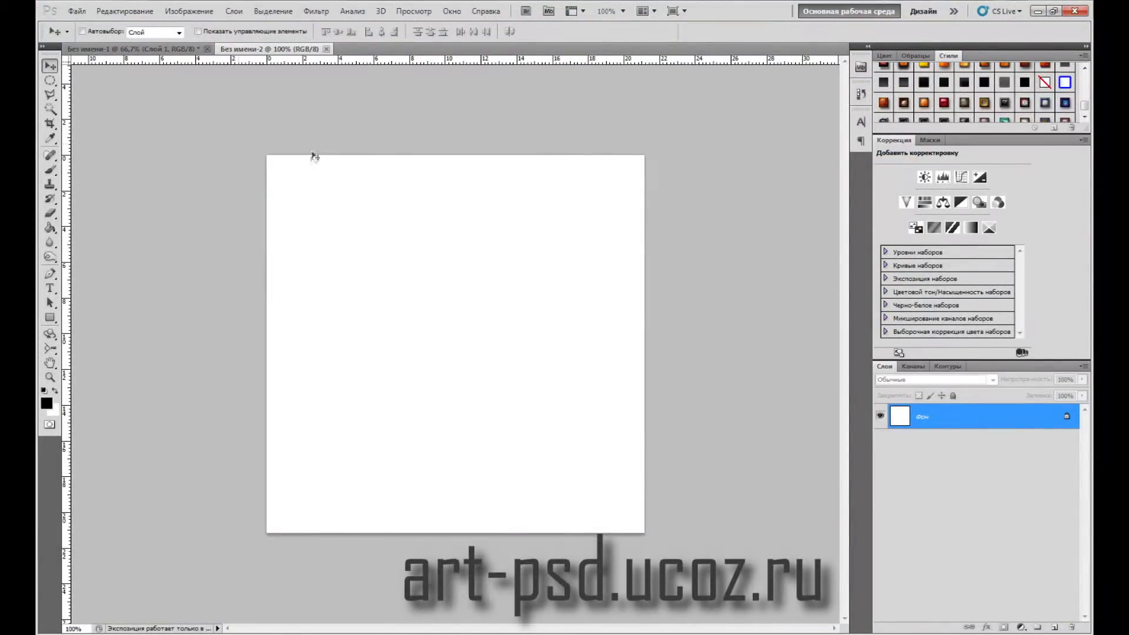
Select a circle in the upper middle of the canvas and add empty layer 'Слой 1' above Background
{"action": "left_click", "coordinate": [50, 81]}
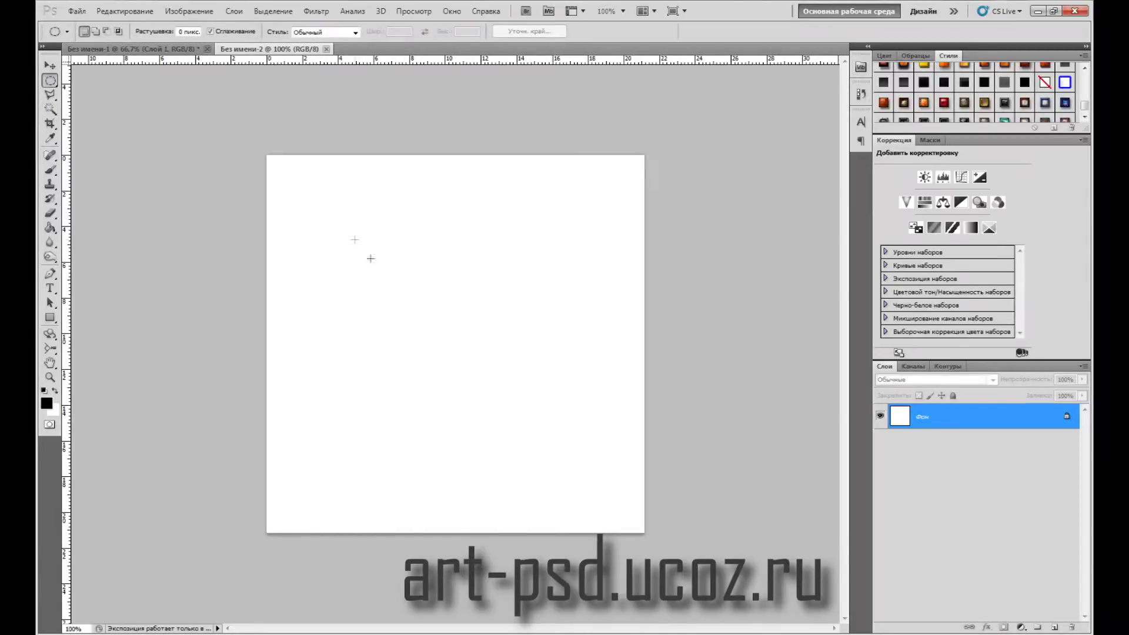
{"action": "left_click_drag", "start_coordinate": [543, 426], "coordinate": [541, 426]}
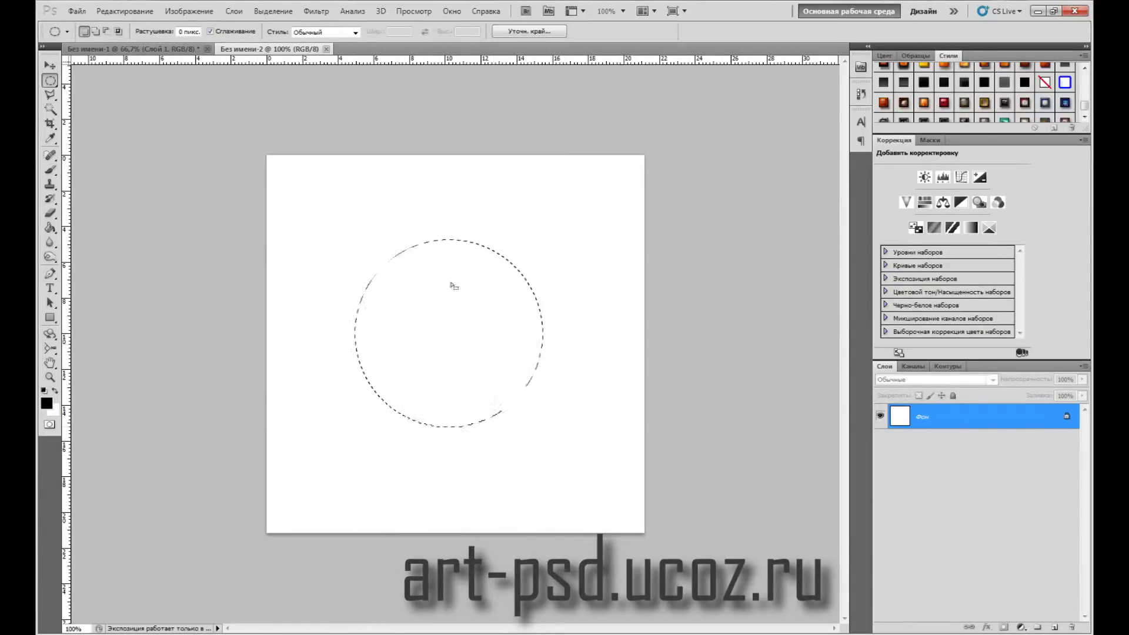
{"action": "left_click_drag", "start_coordinate": [461, 350], "coordinate": [453, 339]}
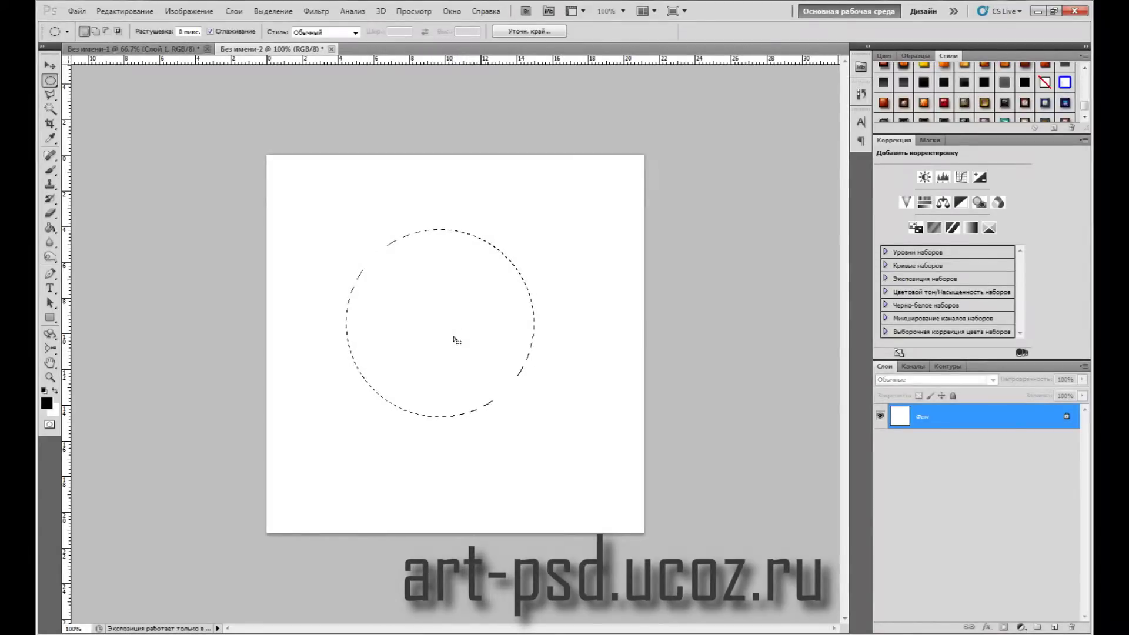
{"action": "left_click", "coordinate": [1054, 628]}
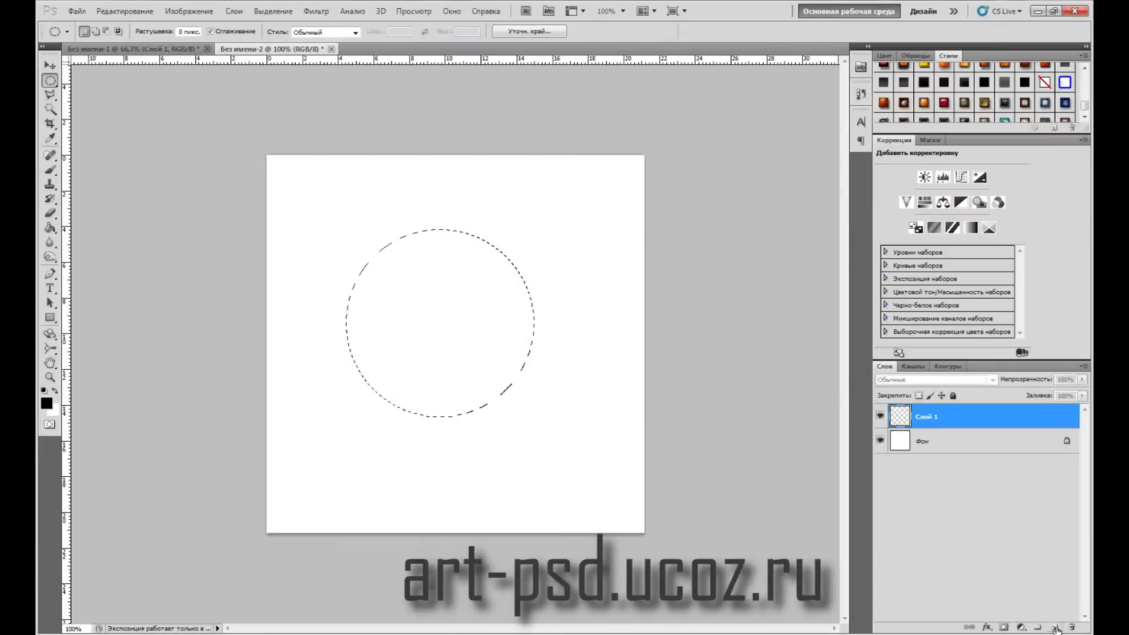
{"action": "left_click", "coordinate": [52, 230]}
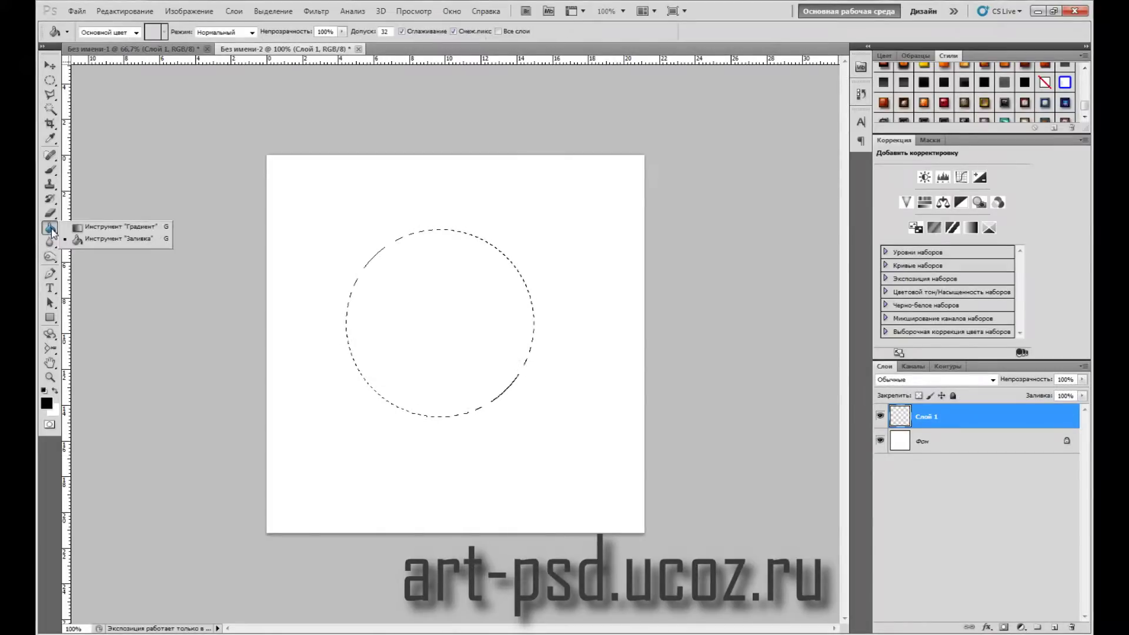
Choose the Gradient tool and set the gradient's left stop to light orange #fcaf3e
{"action": "left_click", "coordinate": [109, 228]}
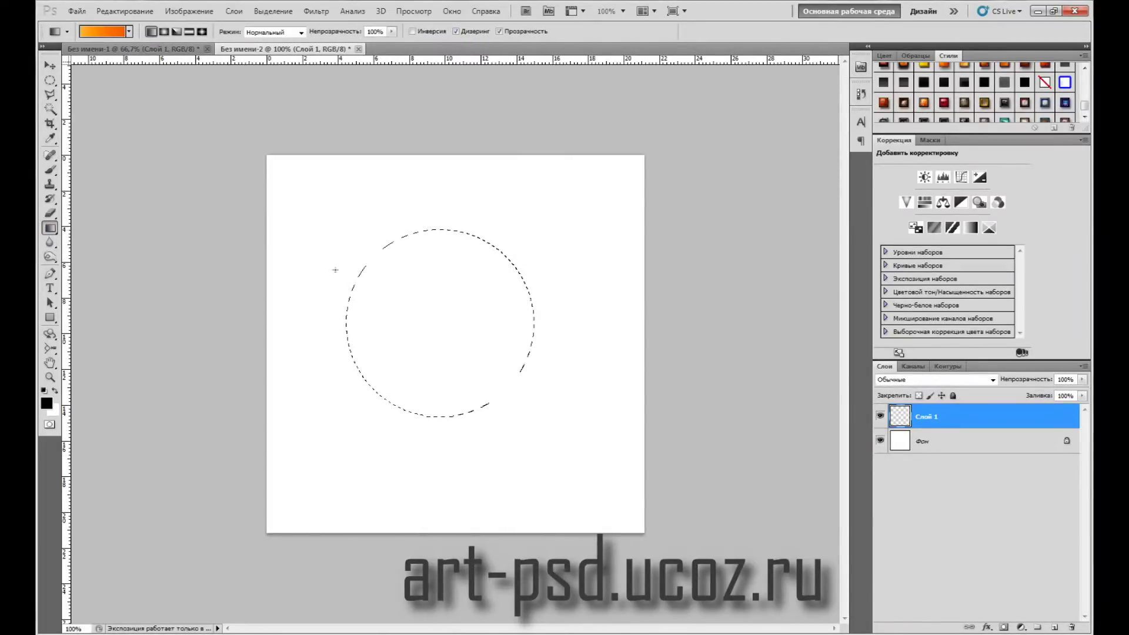
{"action": "left_click", "coordinate": [100, 35]}
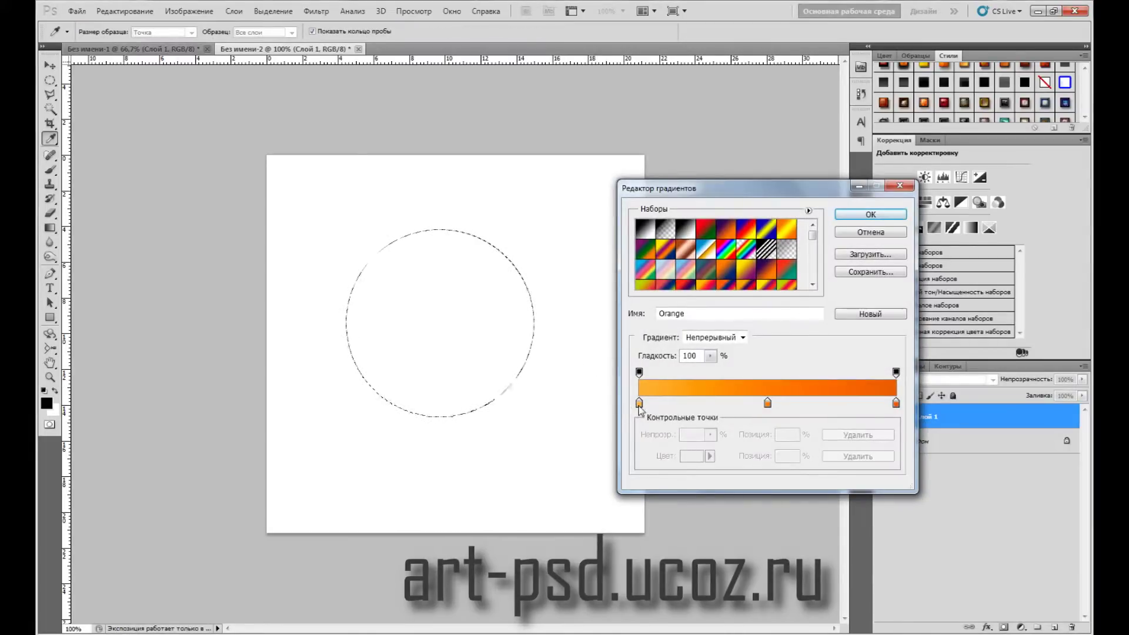
{"action": "left_click", "coordinate": [639, 403]}
{"action": "left_click", "coordinate": [686, 456]}
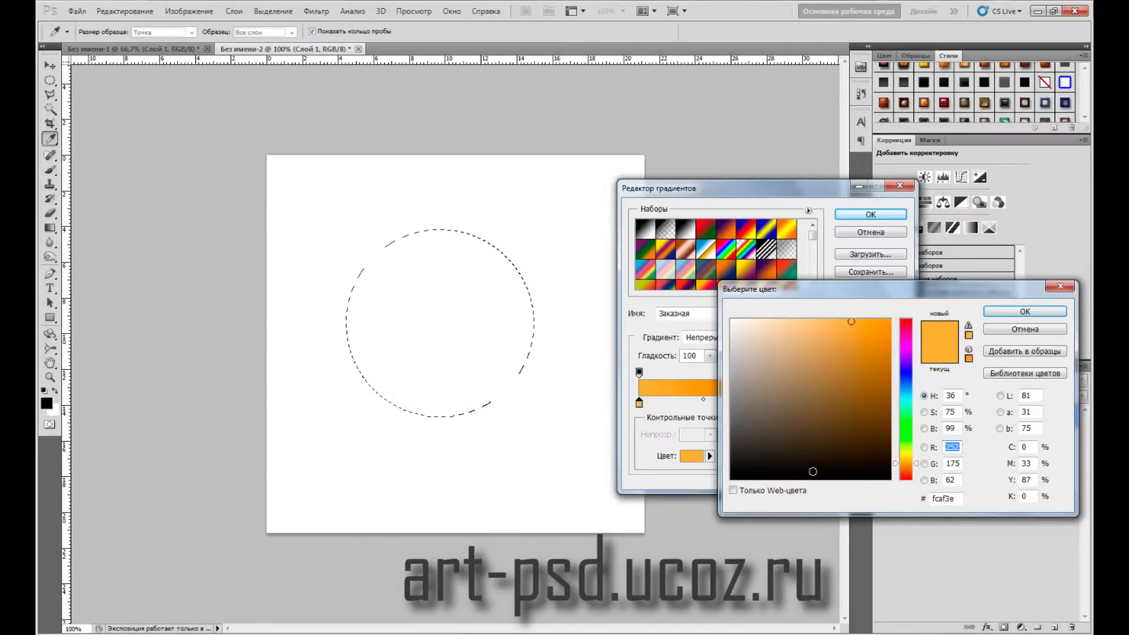
{"action": "left_click", "coordinate": [1025, 312]}
Add an #f57900 stop at 50% and a #ce5c00 right stop, then keep the gradient
{"action": "left_click", "coordinate": [767, 404]}
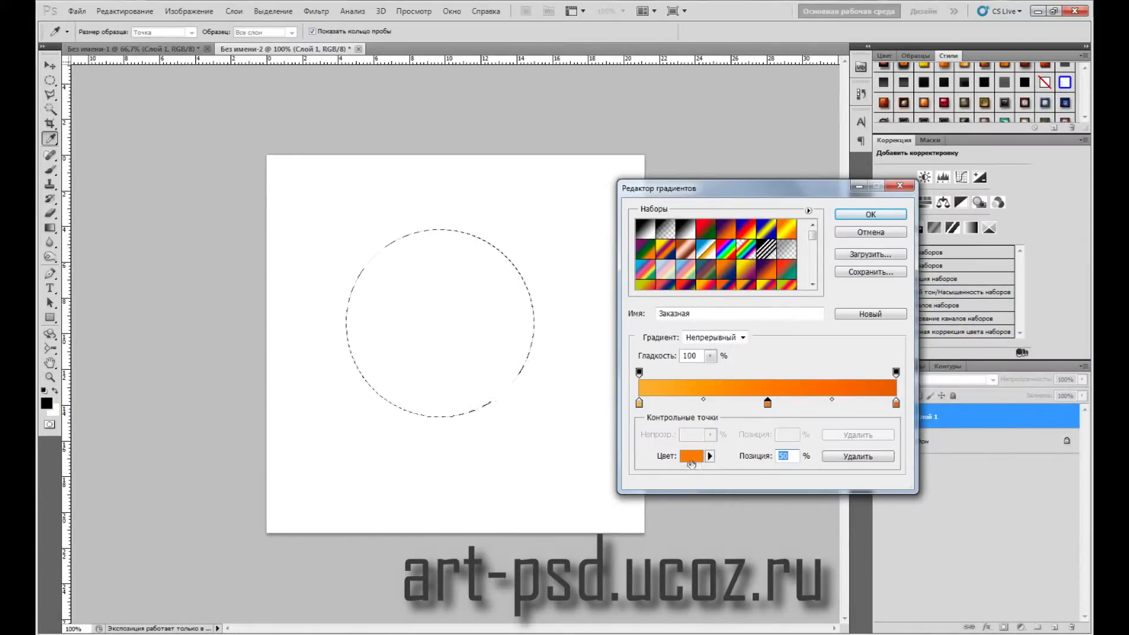
{"action": "left_click", "coordinate": [692, 456]}
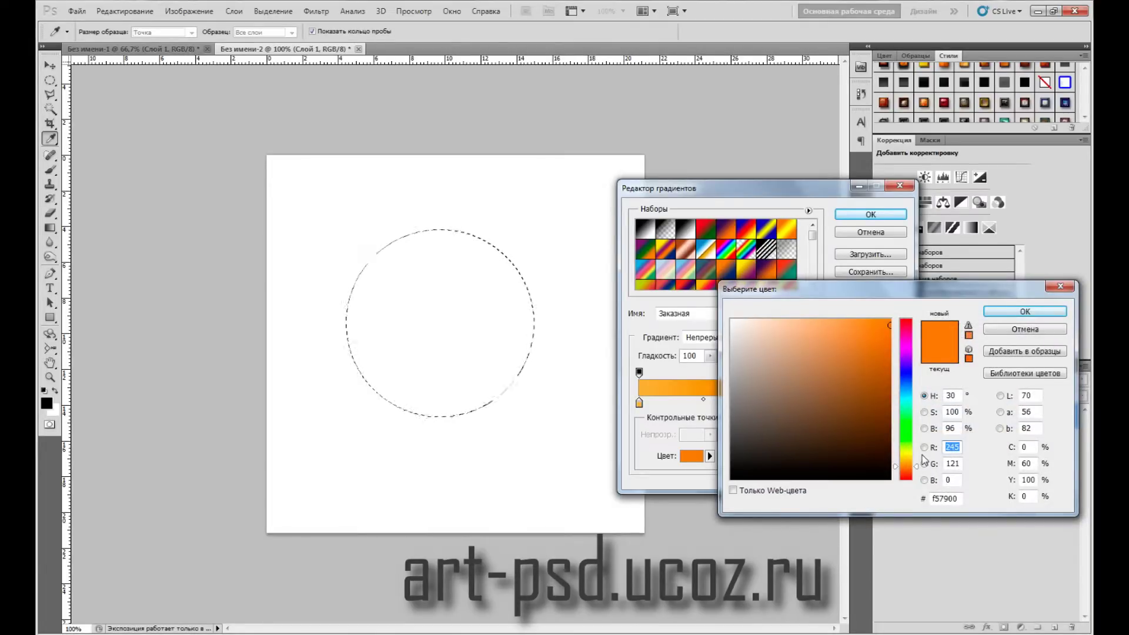
{"action": "left_click", "coordinate": [1025, 311]}
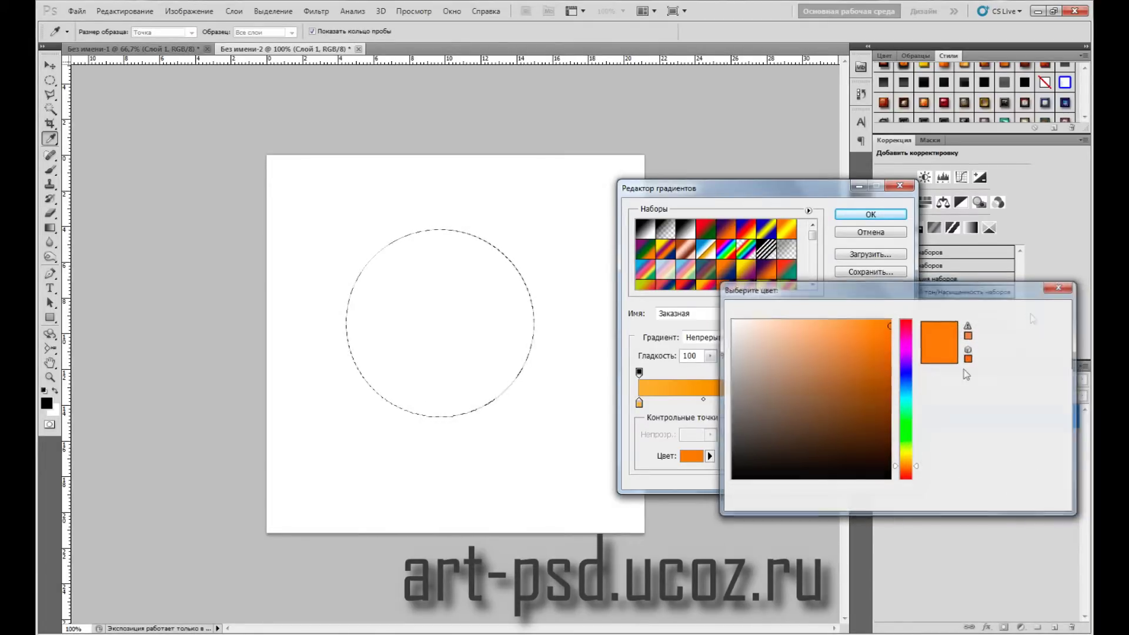
{"action": "left_click", "coordinate": [897, 405]}
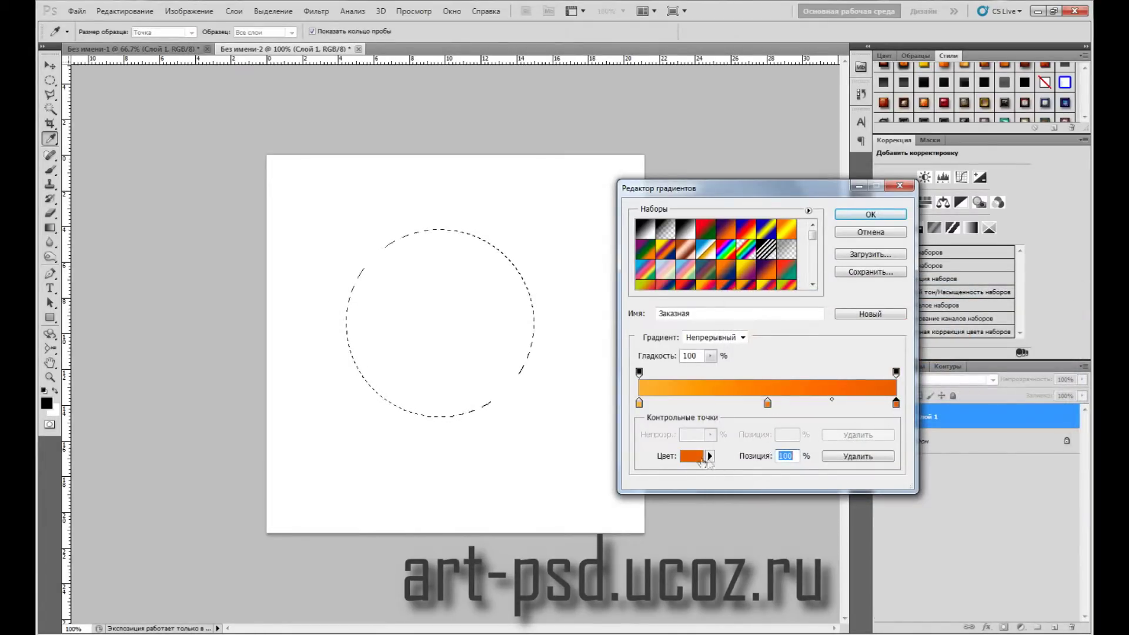
{"action": "left_click", "coordinate": [699, 459]}
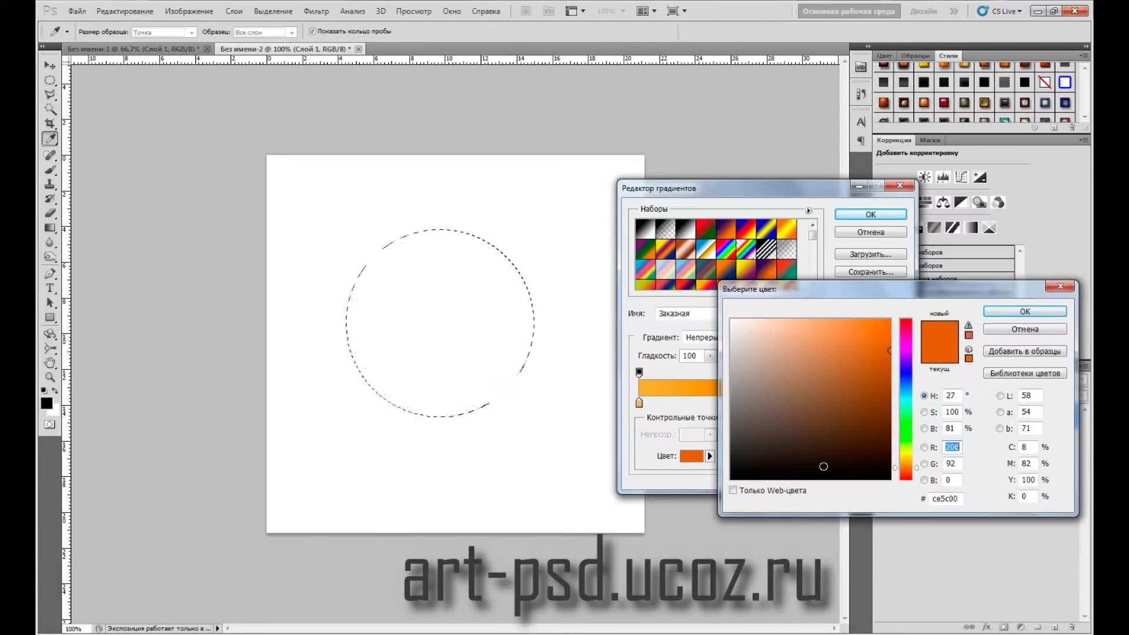
{"action": "left_click", "coordinate": [1007, 312]}
{"action": "left_click", "coordinate": [870, 214]}
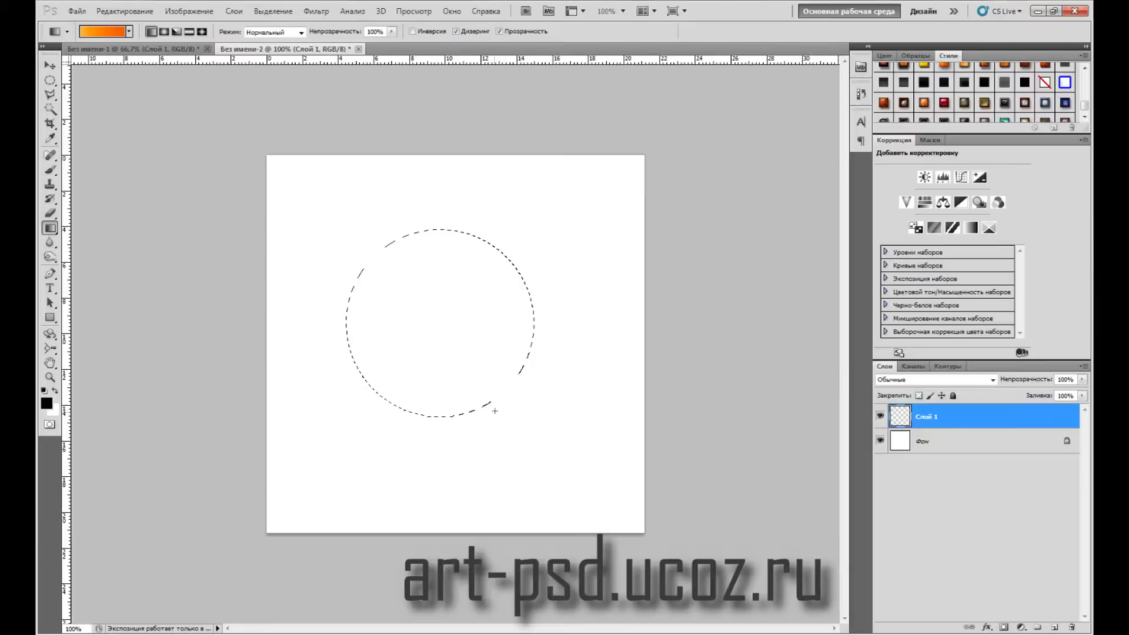
Fill the circle with the orange gradient, light upper left to dark lower right, and deselect
{"action": "left_click_drag", "start_coordinate": [495, 403], "coordinate": [381, 245]}
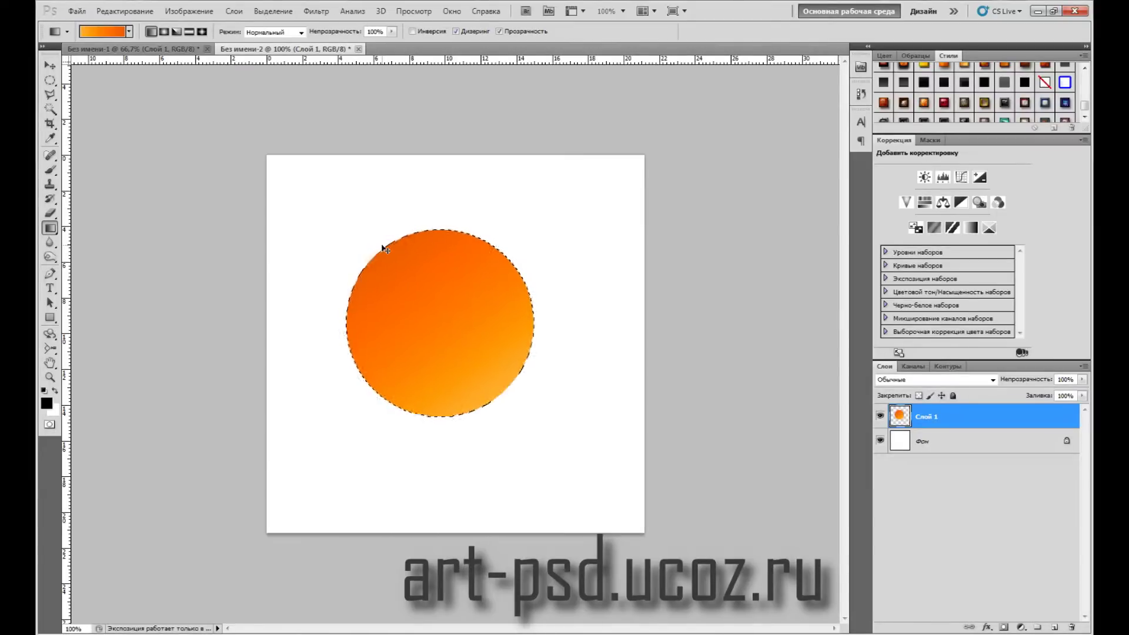
{"action": "key", "text": "ctrl+z"}
{"action": "left_click_drag", "start_coordinate": [428, 317], "coordinate": [501, 402]}
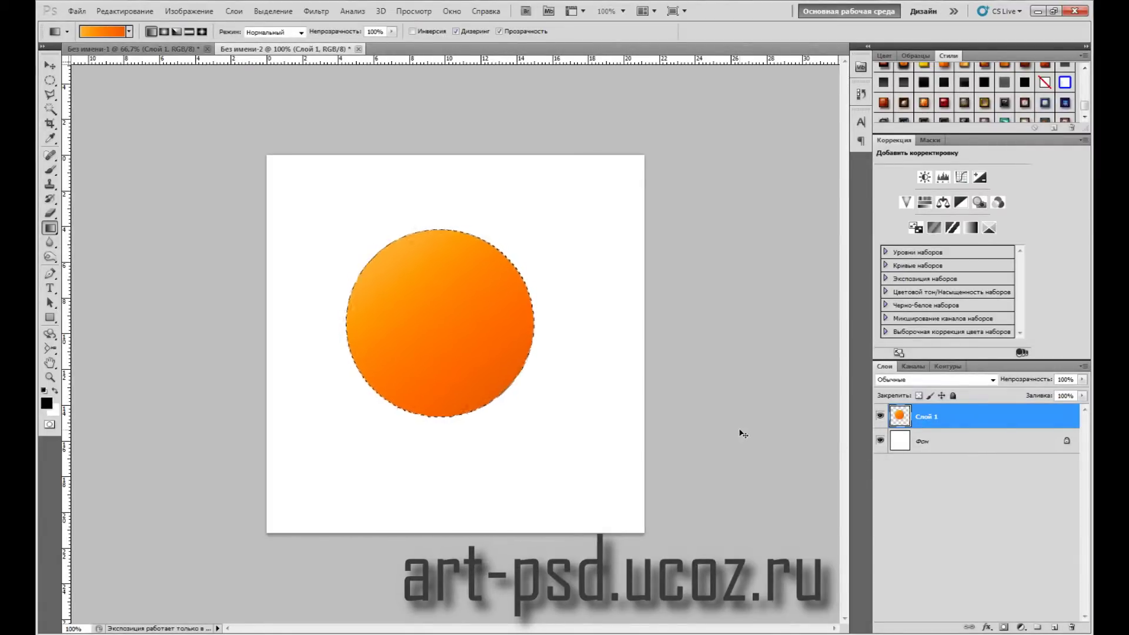
{"action": "key", "text": "ctrl+d"}
{"action": "left_click", "coordinate": [51, 95]}
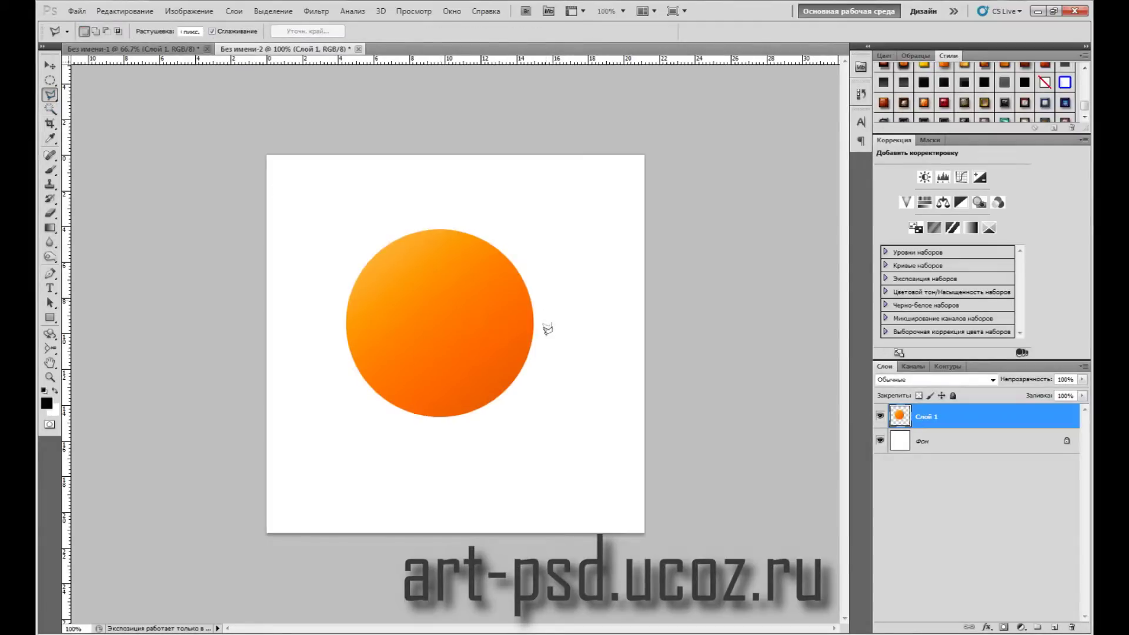
Outline the circle's lower-right edge with the Polygonal Lasso and cut it onto new layer 'Слой 2'
{"action": "left_click", "coordinate": [425, 430]}
{"action": "left_click", "coordinate": [483, 428]}
{"action": "left_click", "coordinate": [523, 402]}
{"action": "left_click", "coordinate": [540, 335]}
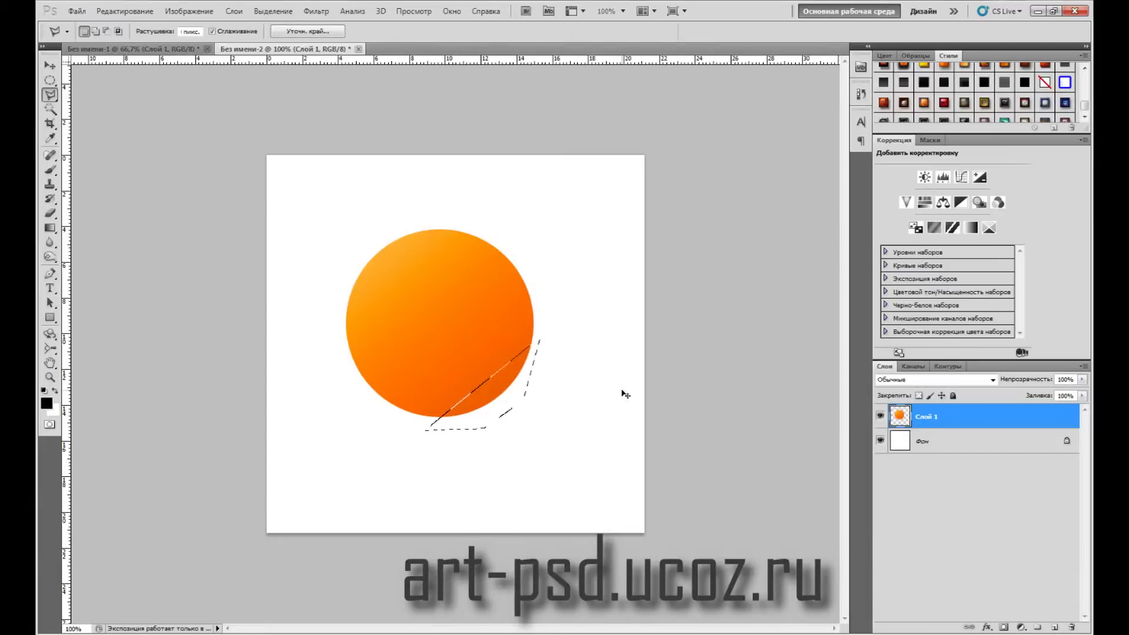
{"action": "key", "text": "ctrl+j"}
{"action": "key", "text": "ctrl+d"}
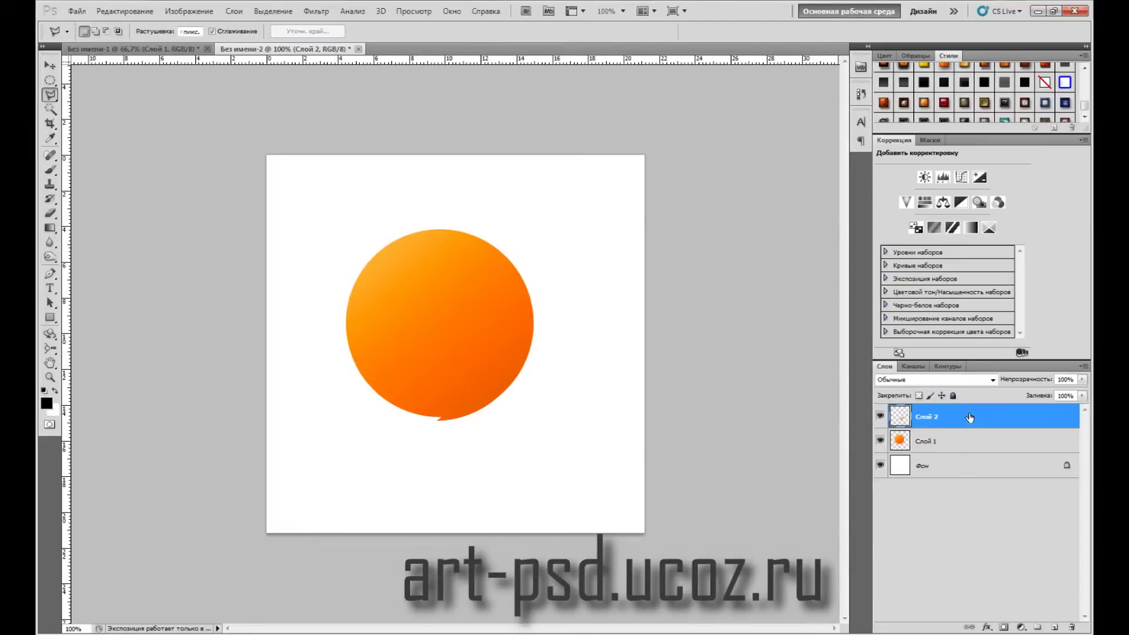
Rotate the cut-out edge piece 180° over the circle to form the peeled corner
{"action": "right_click", "coordinate": [970, 418]}
{"action": "left_click", "coordinate": [969, 427]}
{"action": "key", "text": "ctrl+t"}
{"action": "right_click", "coordinate": [467, 374]}
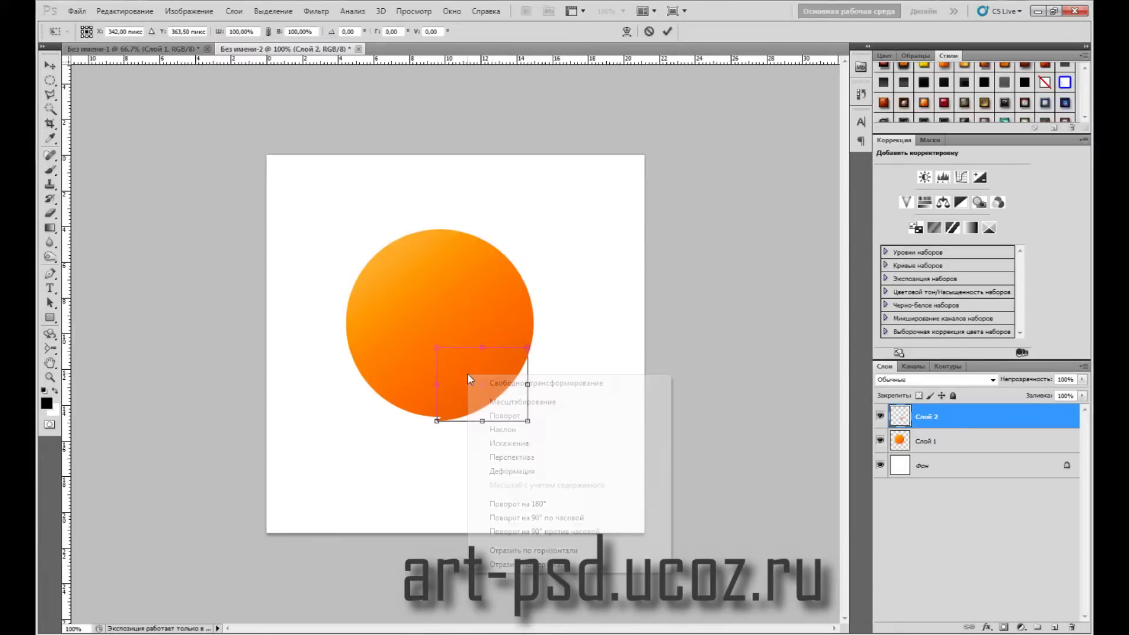
{"action": "left_click", "coordinate": [537, 506]}
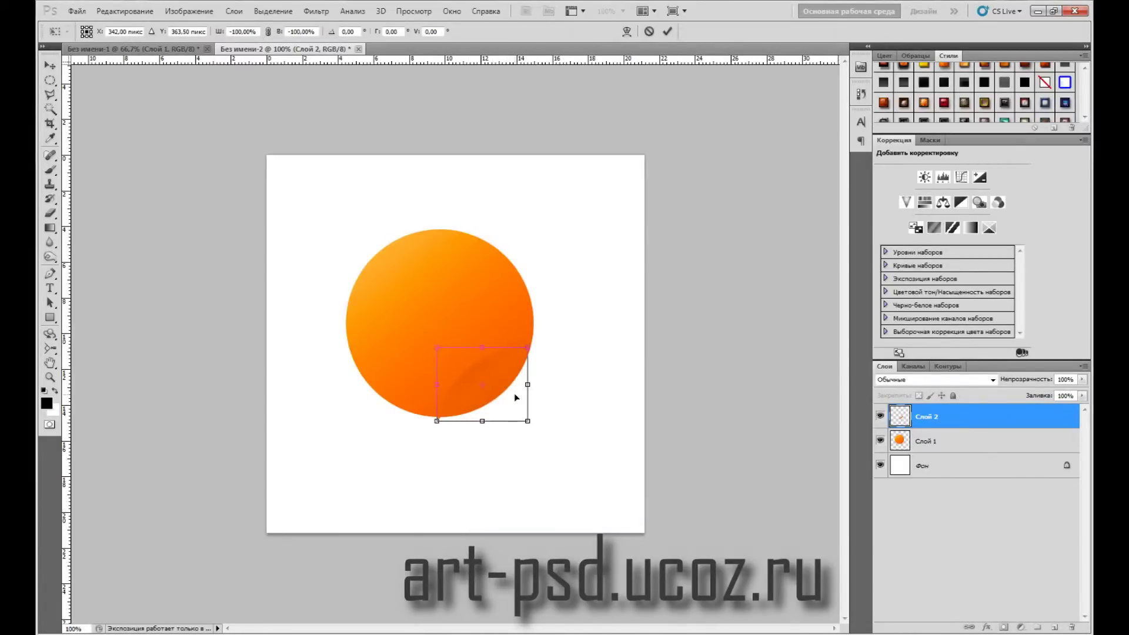
{"action": "key", "text": "Return"}
{"action": "key", "text": "l"}
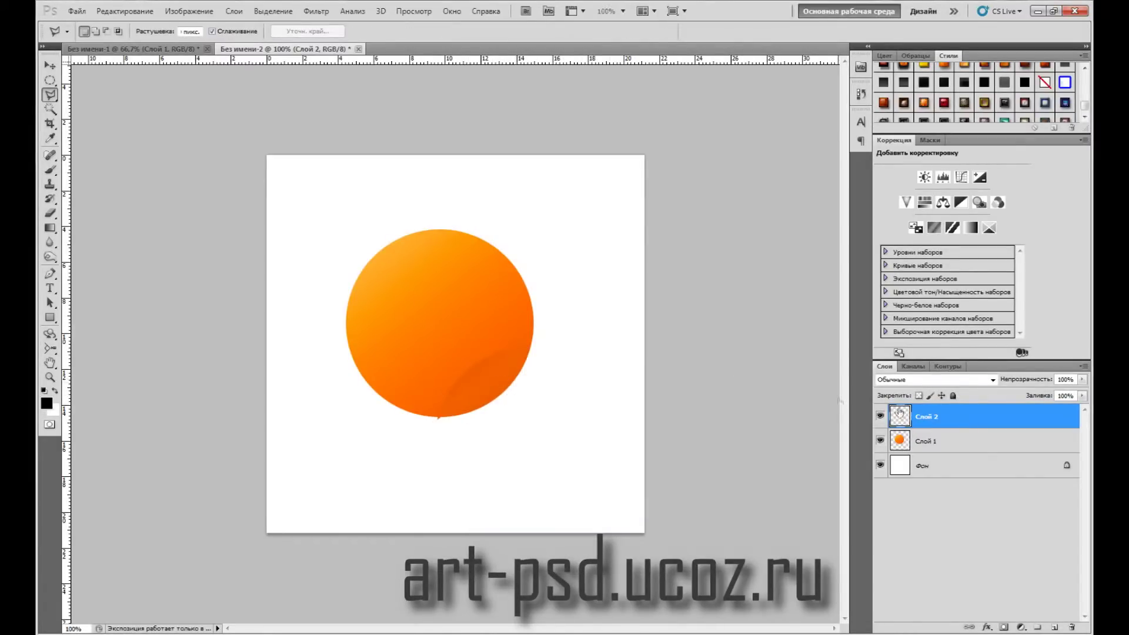
{"action": "double_click", "coordinate": [993, 422]}
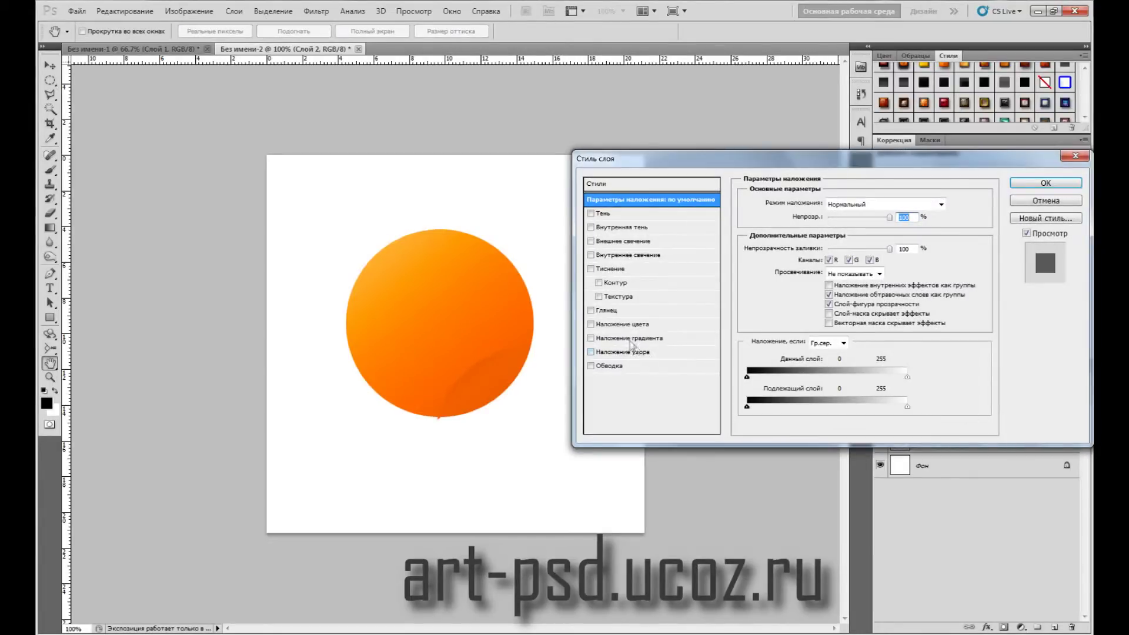
Give the corner piece a grey Color Overlay layer style
{"action": "left_click", "coordinate": [622, 327]}
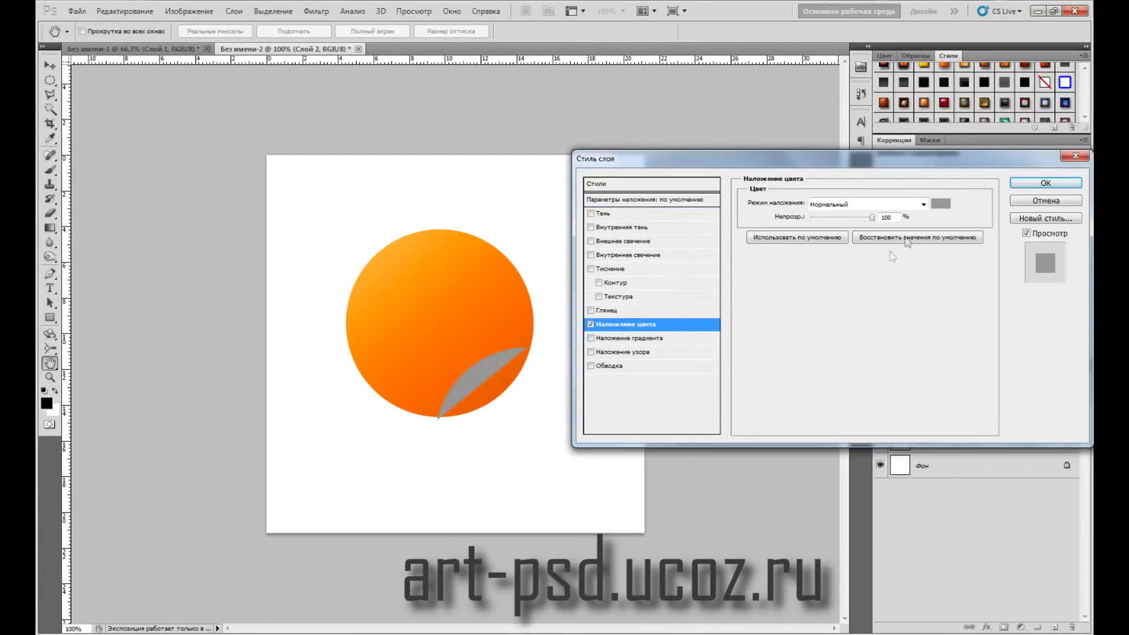
{"action": "left_click", "coordinate": [1042, 183]}
{"action": "key", "text": "l"}
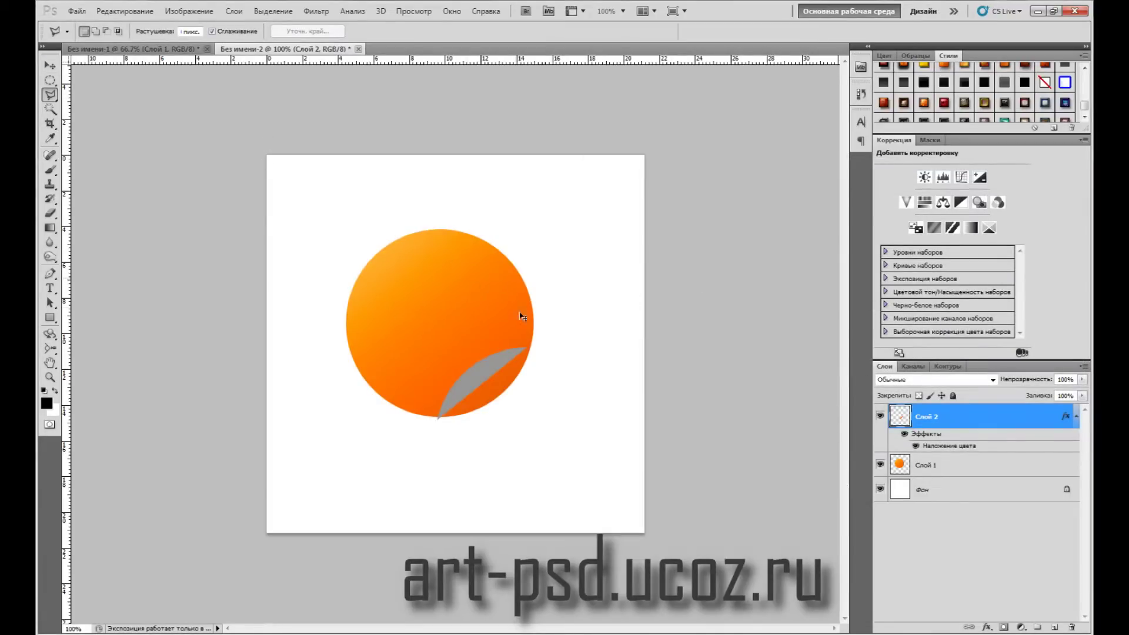
Nudge the grey curl slightly up and right against the circle's lower-right edge
{"action": "key", "text": "ctrl+t"}
{"action": "left_click_drag", "start_coordinate": [506, 356], "coordinate": [510, 354]}
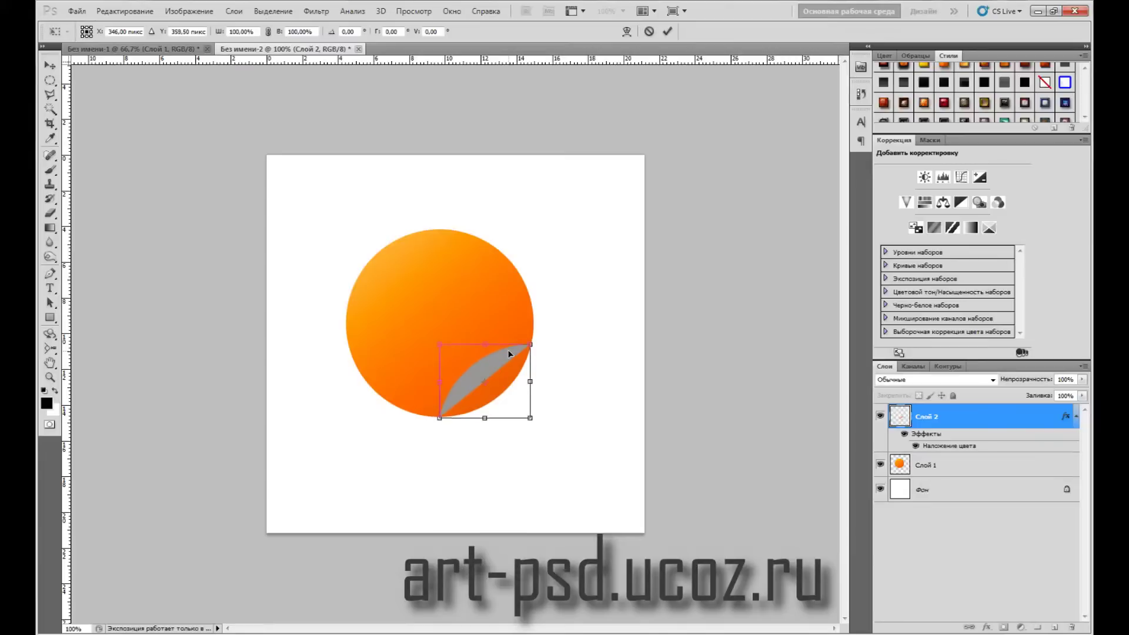
{"action": "key", "text": "Return"}
{"action": "key", "text": "l"}
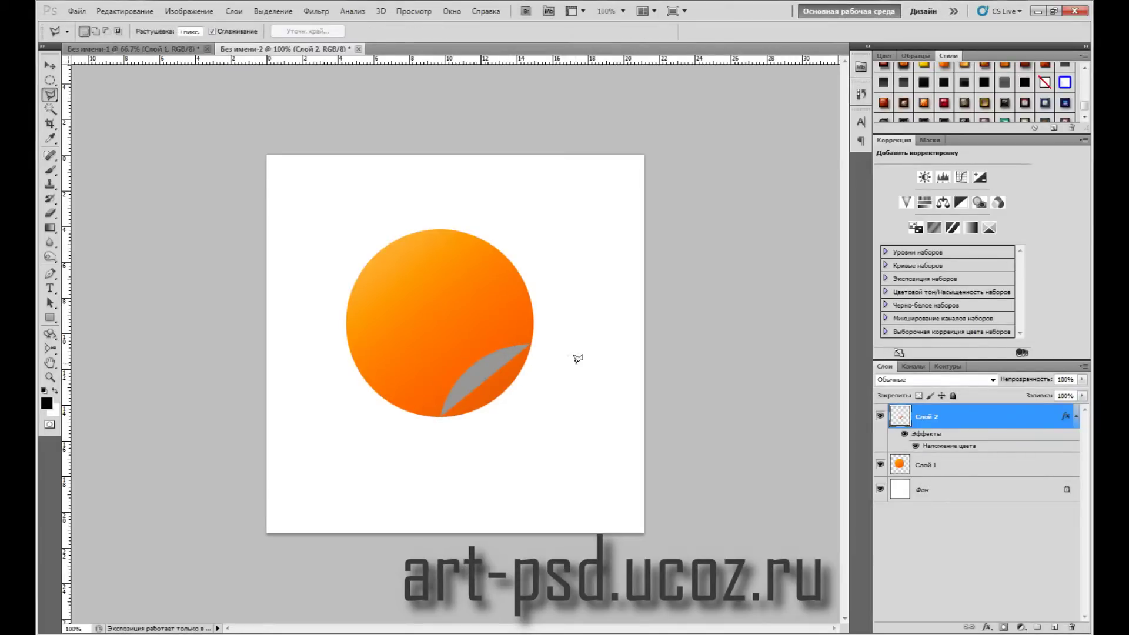
{"action": "left_click", "coordinate": [52, 379]}
{"action": "left_click_drag", "start_coordinate": [452, 371], "coordinate": [476, 373]}
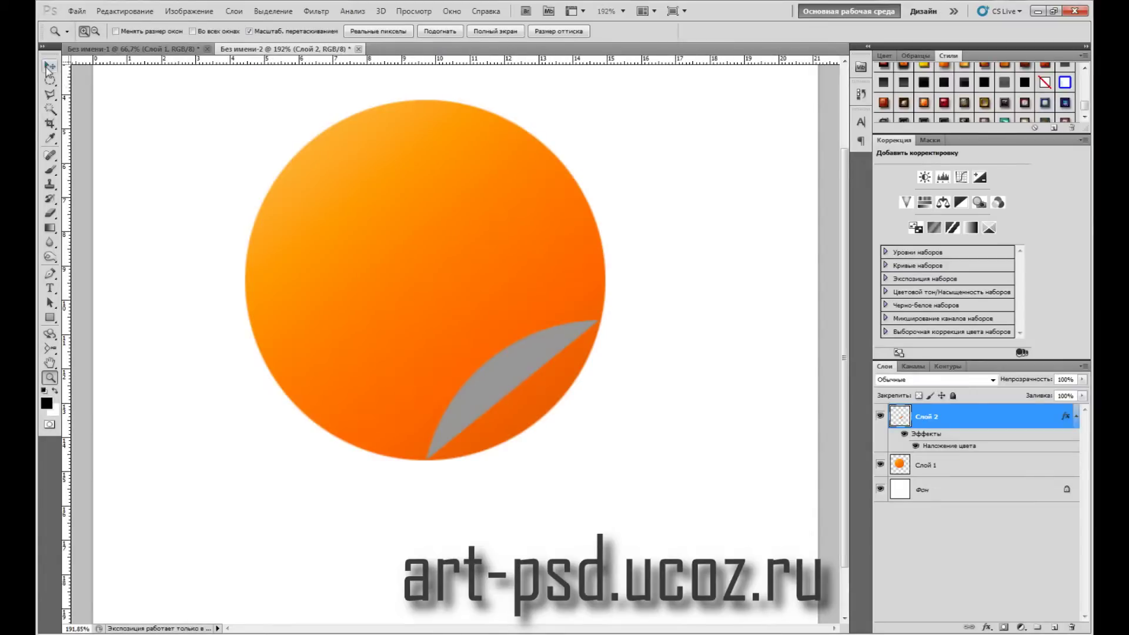
Erase the orange edge of 'Слой 1' under the curl with a 22 px eraser, then reselect 'Слой 2'
{"action": "left_click", "coordinate": [49, 66]}
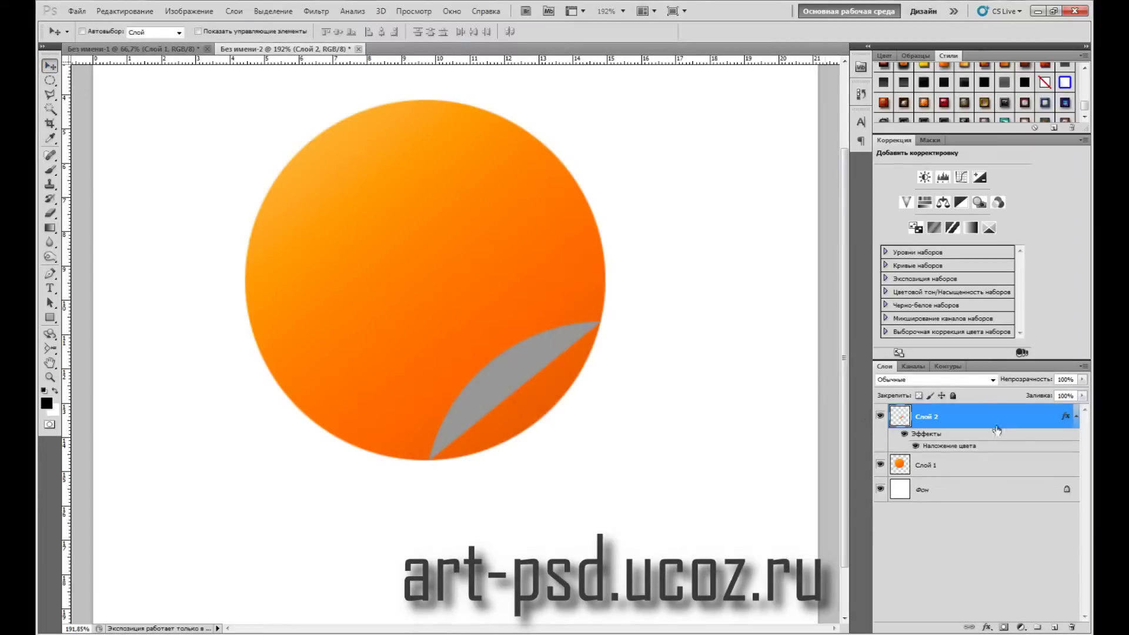
{"action": "left_click", "coordinate": [998, 466]}
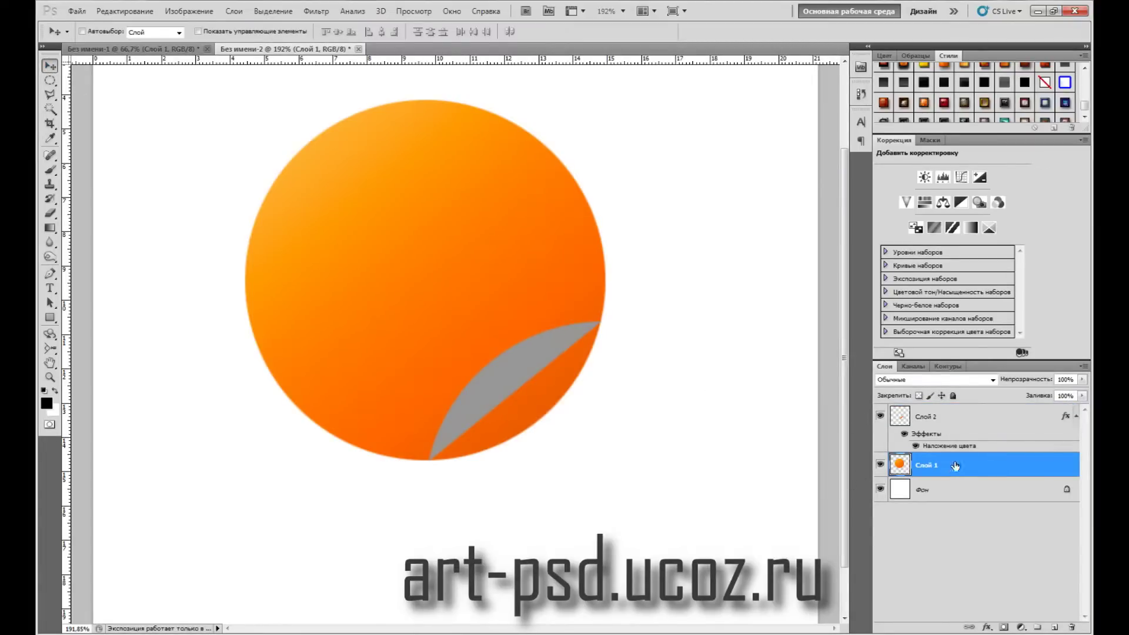
{"action": "left_click", "coordinate": [50, 213]}
{"action": "left_click", "coordinate": [533, 420]}
{"action": "left_click_drag", "start_coordinate": [520, 434], "coordinate": [448, 459]}
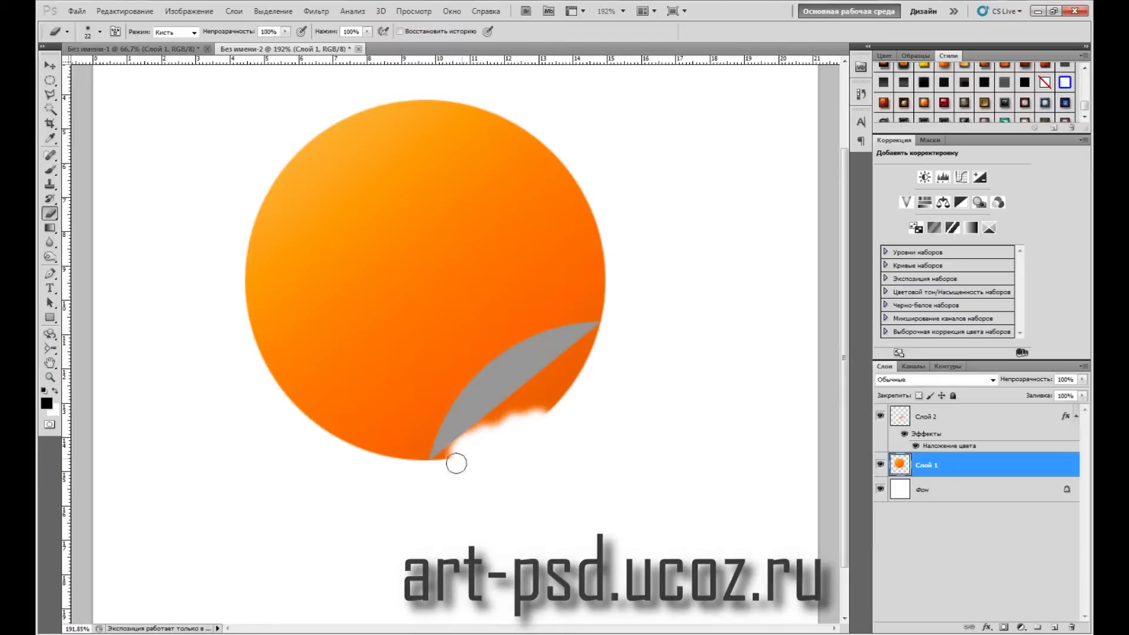
{"action": "right_click", "coordinate": [501, 453]}
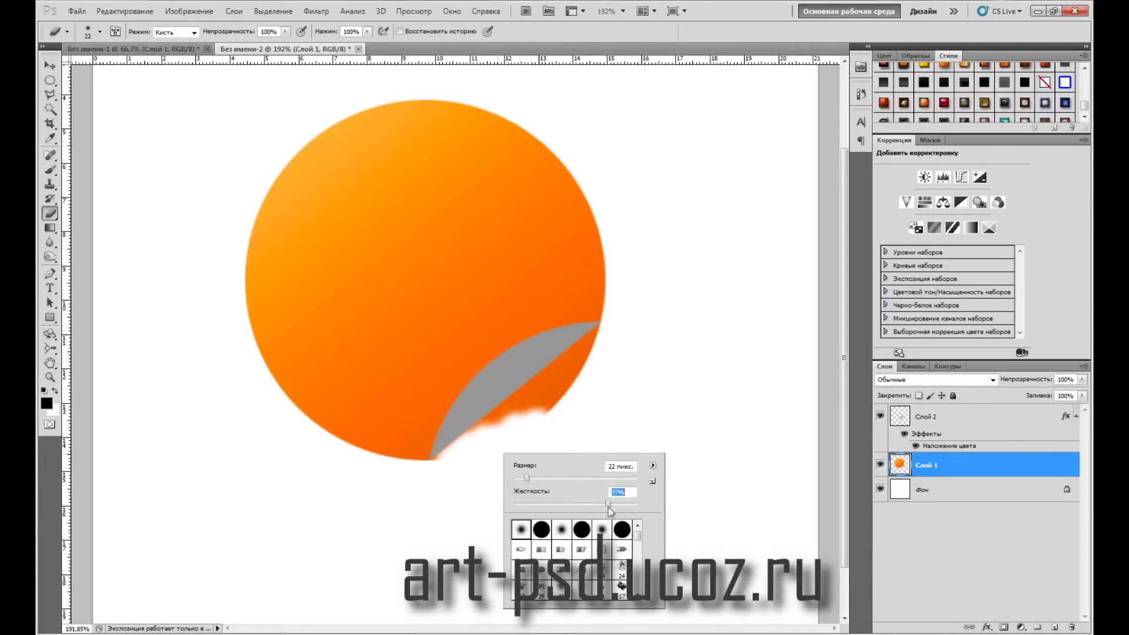
{"action": "key", "text": "Return"}
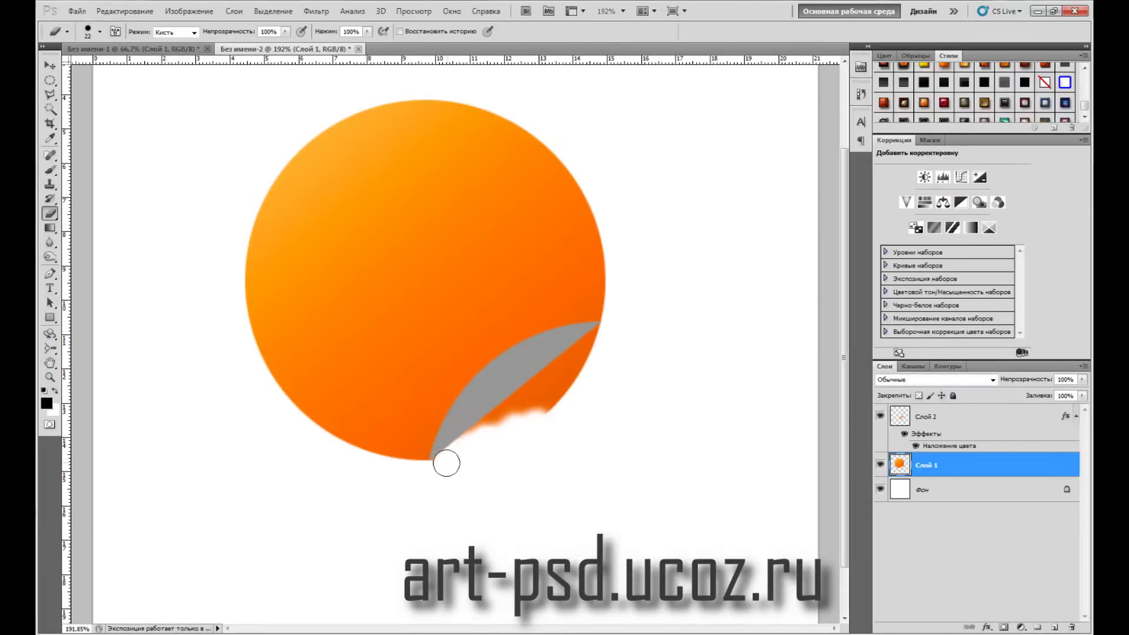
{"action": "mouse_move", "coordinate": [445, 465]}
{"action": "left_mouse_down"}
{"action": "mouse_move", "coordinate": [598, 336]}
{"action": "mouse_move", "coordinate": [592, 365]}
{"action": "mouse_move", "coordinate": [575, 373]}
{"action": "left_mouse_up"}
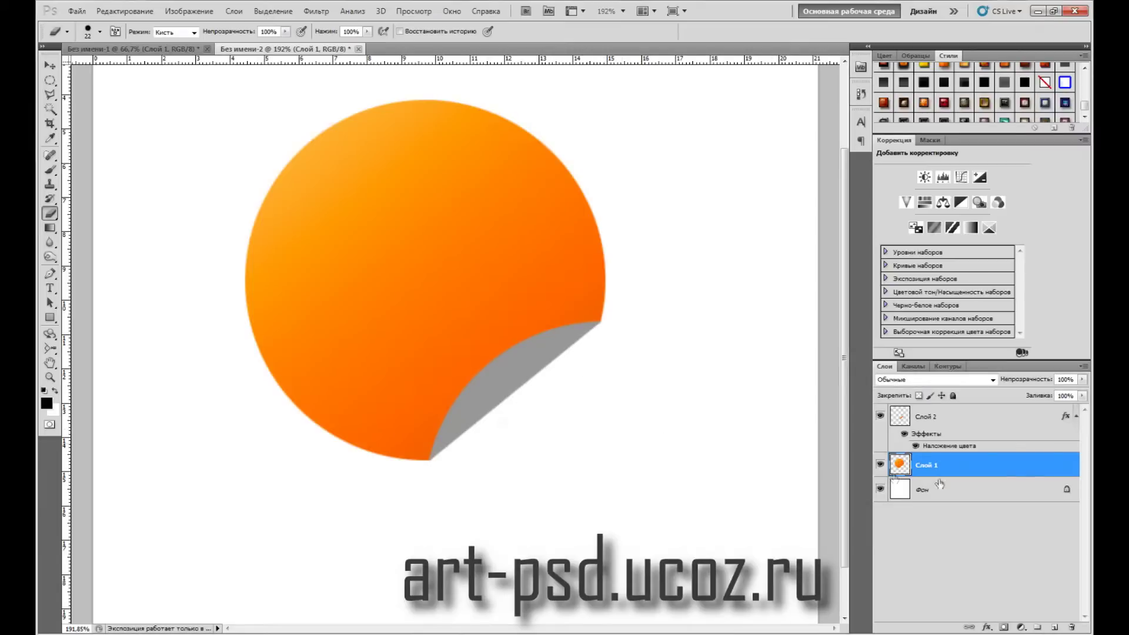
{"action": "left_click", "coordinate": [962, 419]}
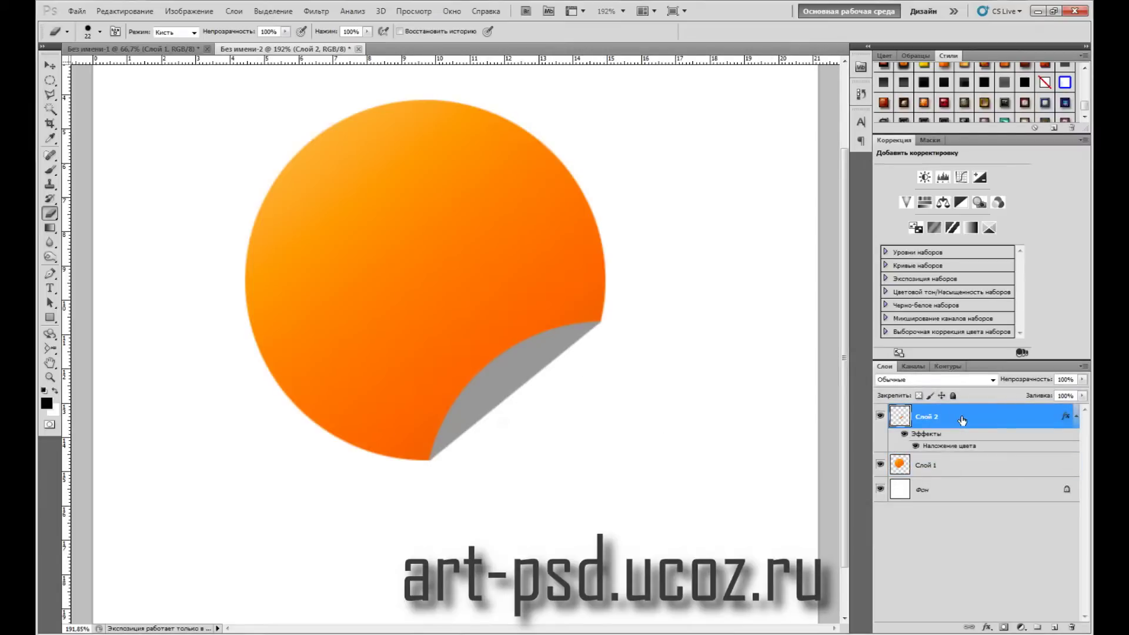
Replace the curl's Color Overlay with a Gradient Overlay using the Orange preset
{"action": "double_click", "coordinate": [974, 419]}
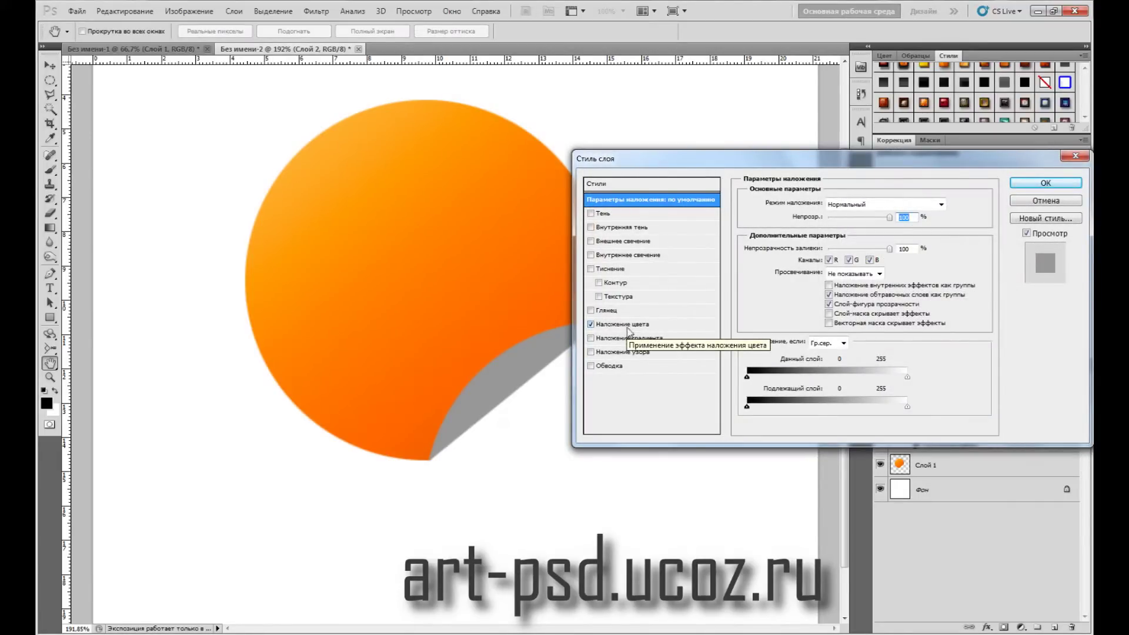
{"action": "left_click", "coordinate": [626, 325]}
{"action": "left_click", "coordinate": [591, 325]}
{"action": "left_click", "coordinate": [630, 338]}
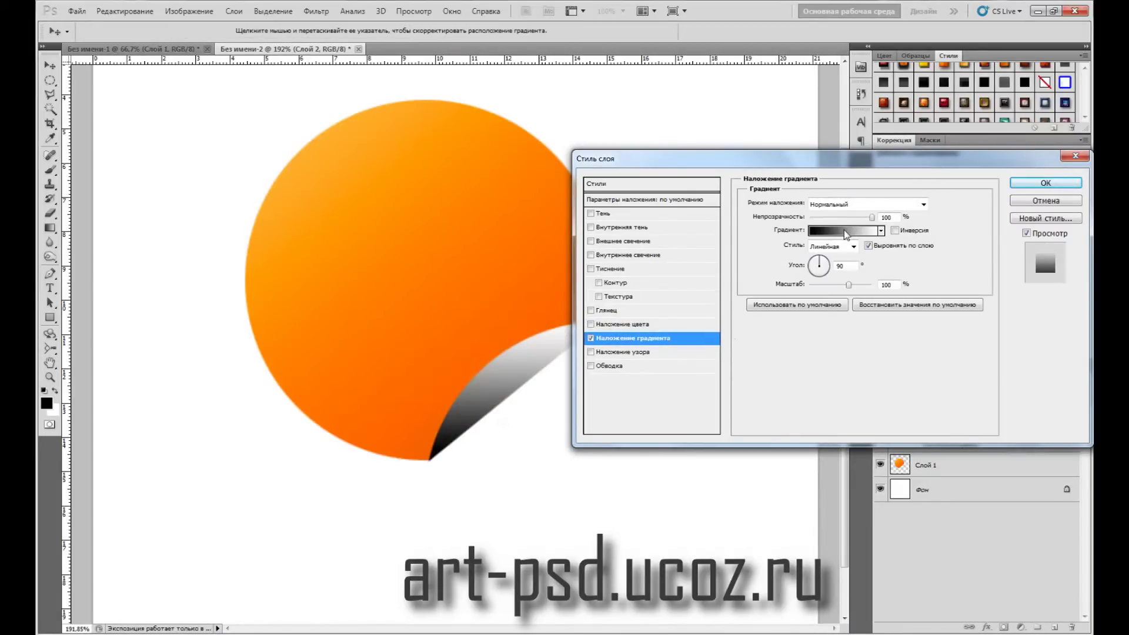
{"action": "left_click", "coordinate": [847, 231]}
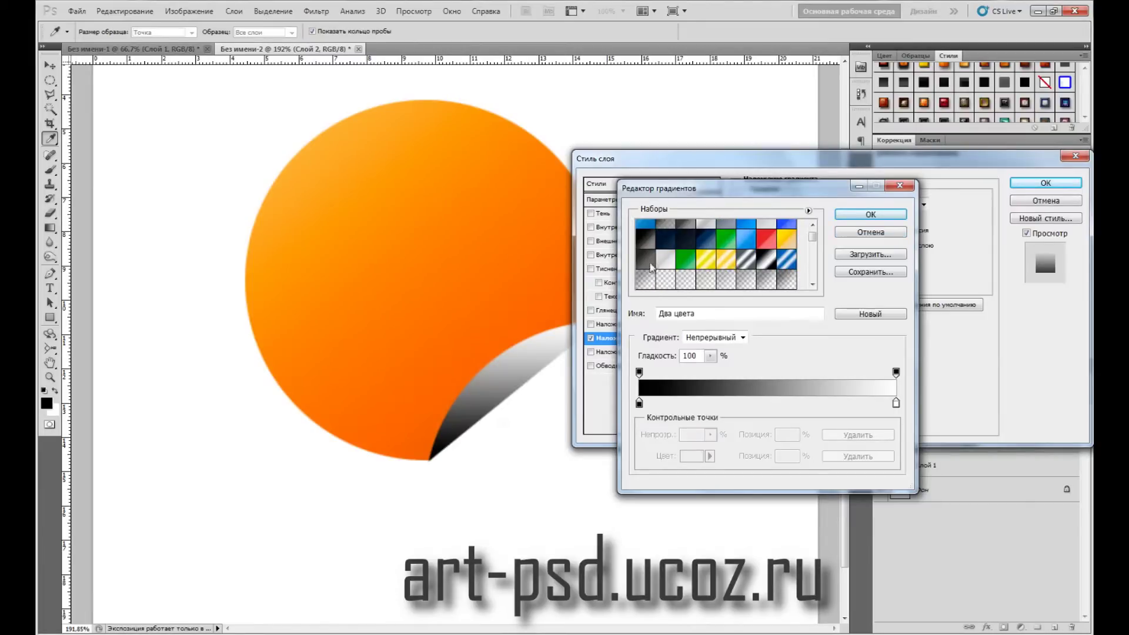
{"action": "scroll", "coordinate": [674, 265], "scroll_direction": "down", "scroll_amount": 2}
{"action": "scroll", "coordinate": [682, 266], "scroll_direction": "down", "scroll_amount": 2}
{"action": "scroll", "coordinate": [694, 267], "scroll_direction": "down", "scroll_amount": 1}
{"action": "left_click", "coordinate": [705, 267]}
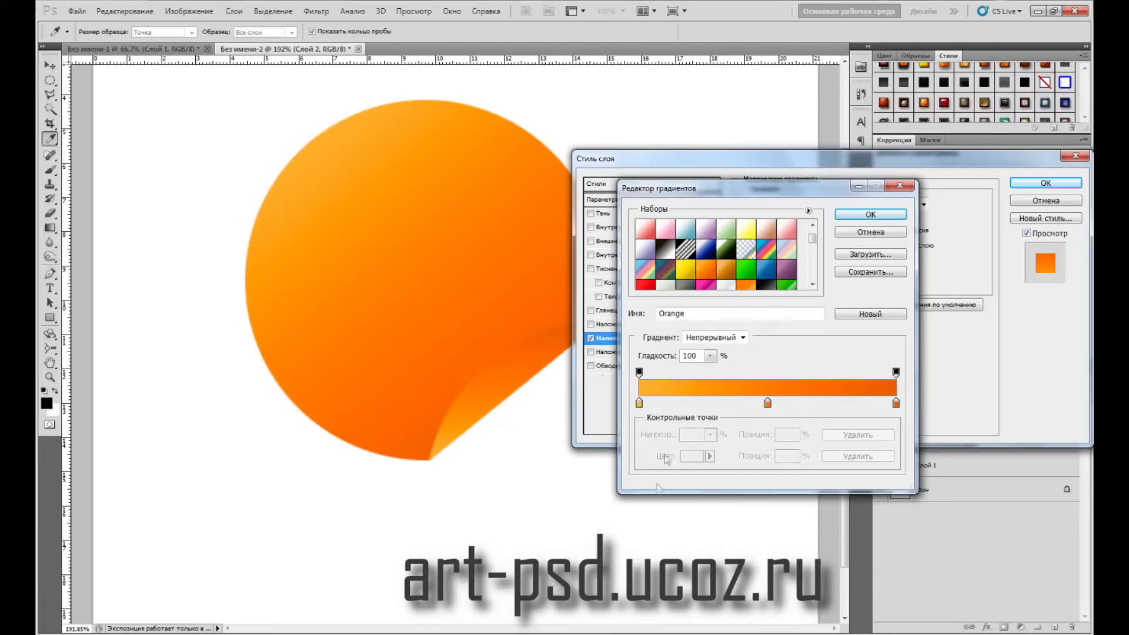
Lighten the gradient's left and middle orange colour stops
{"action": "left_click", "coordinate": [639, 403]}
{"action": "left_click", "coordinate": [688, 456]}
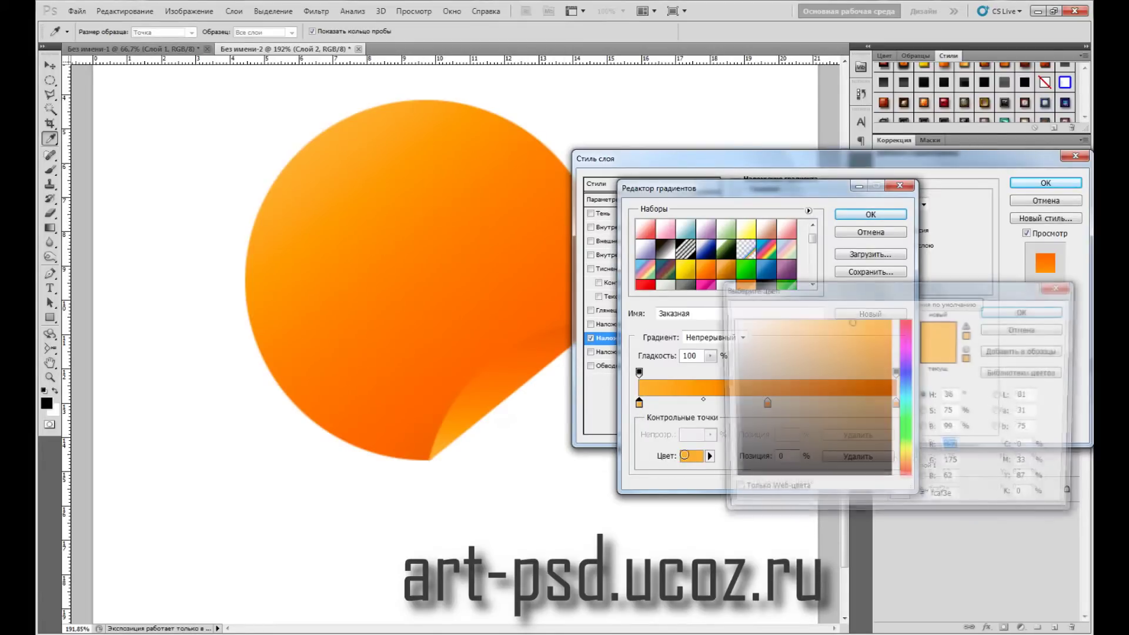
{"action": "left_click", "coordinate": [862, 322]}
{"action": "left_click_drag", "start_coordinate": [862, 322], "coordinate": [851, 318]}
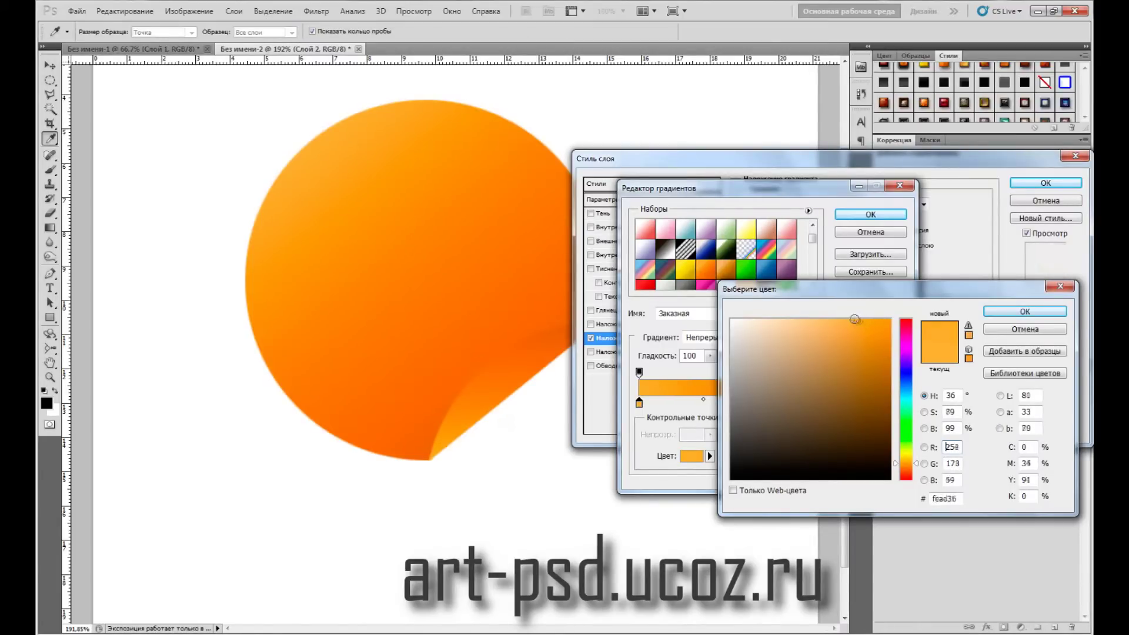
{"action": "left_click", "coordinate": [1000, 312]}
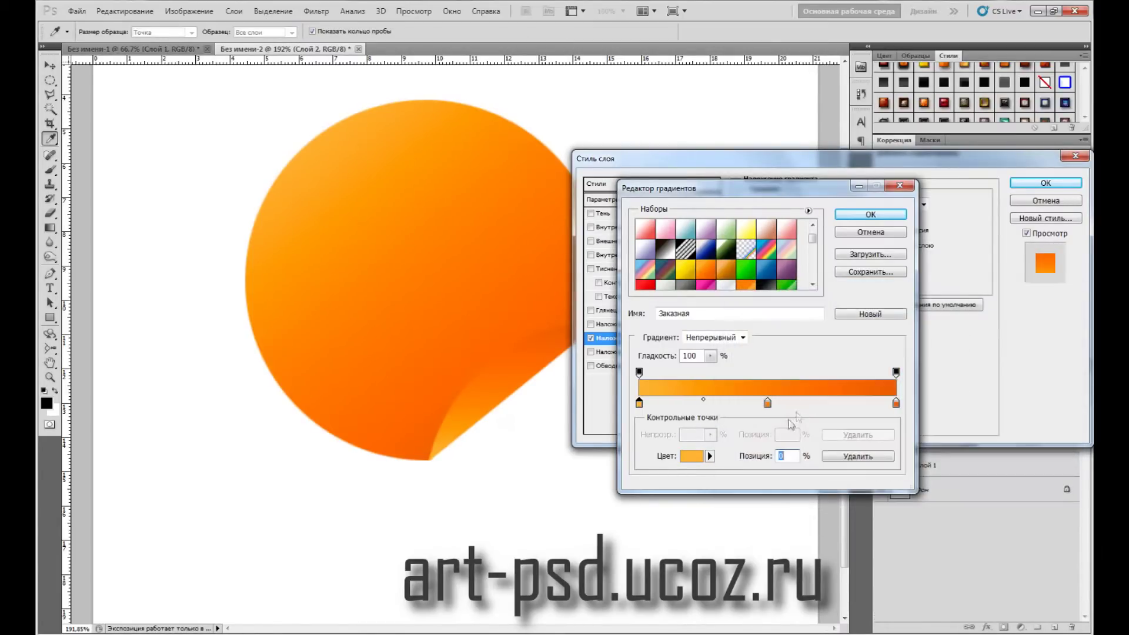
{"action": "left_click", "coordinate": [768, 404]}
{"action": "left_click", "coordinate": [700, 458]}
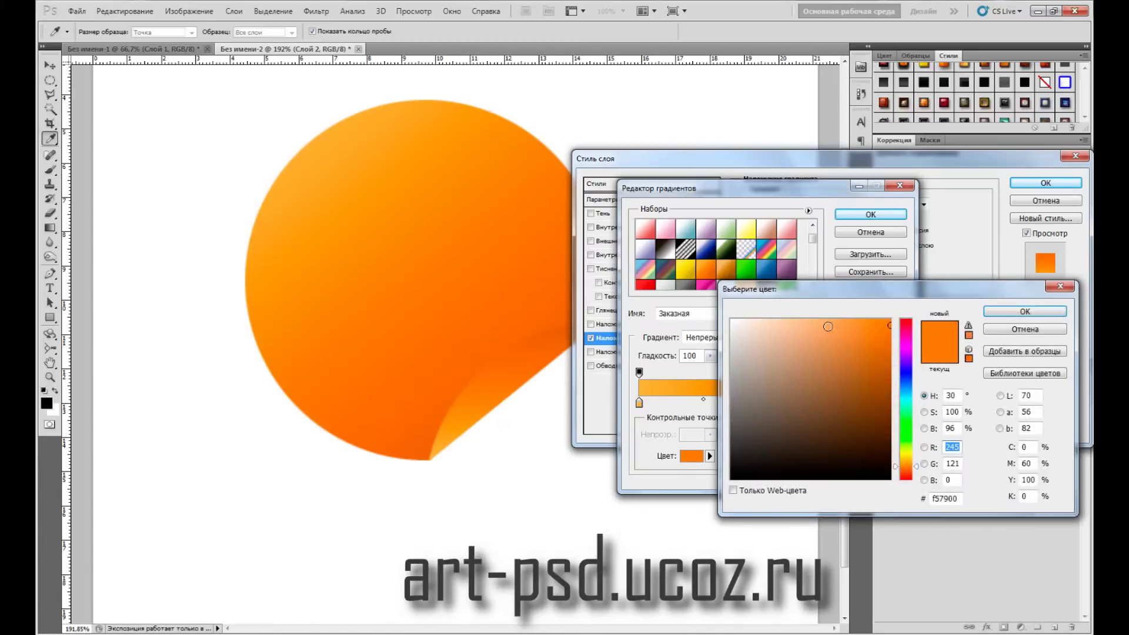
{"action": "left_click", "coordinate": [837, 323]}
{"action": "left_click_drag", "start_coordinate": [837, 322], "coordinate": [846, 321]}
{"action": "left_click_drag", "start_coordinate": [852, 323], "coordinate": [849, 320]}
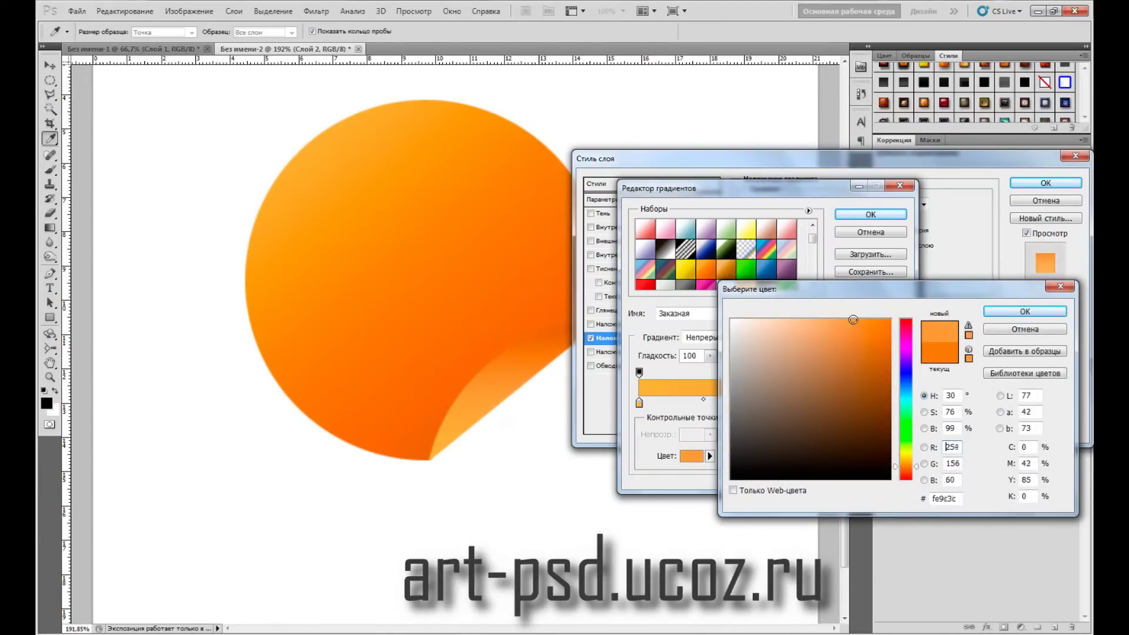
{"action": "left_click", "coordinate": [1004, 313]}
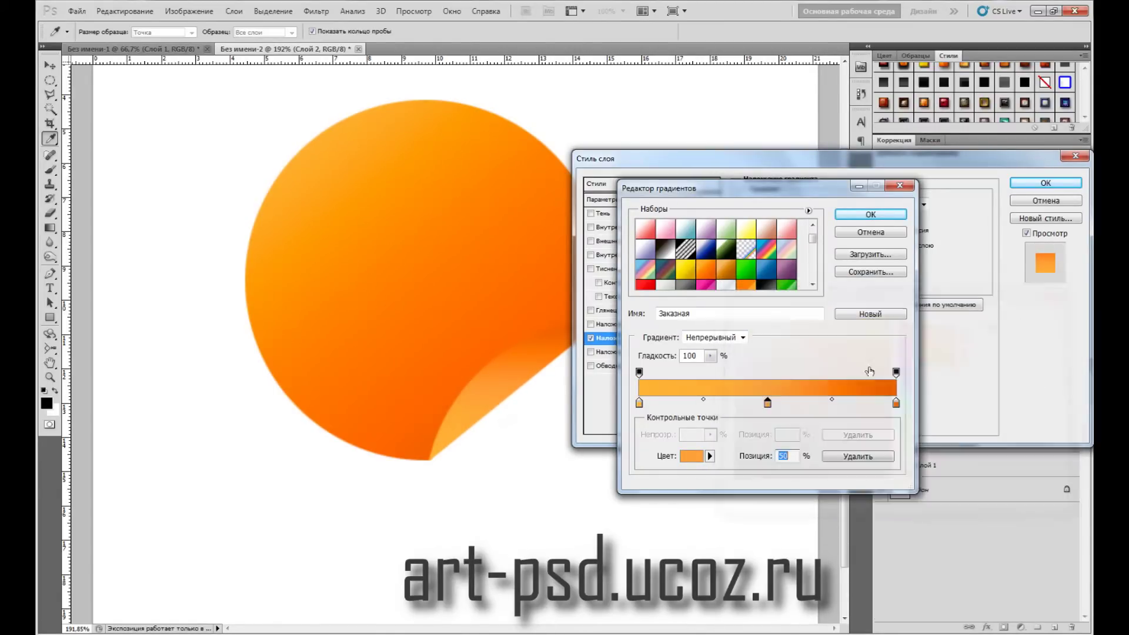
Brighten the right dark-orange stop, accept the gradient, and set its angle to about -55°
{"action": "left_click", "coordinate": [896, 403]}
{"action": "left_click", "coordinate": [689, 457]}
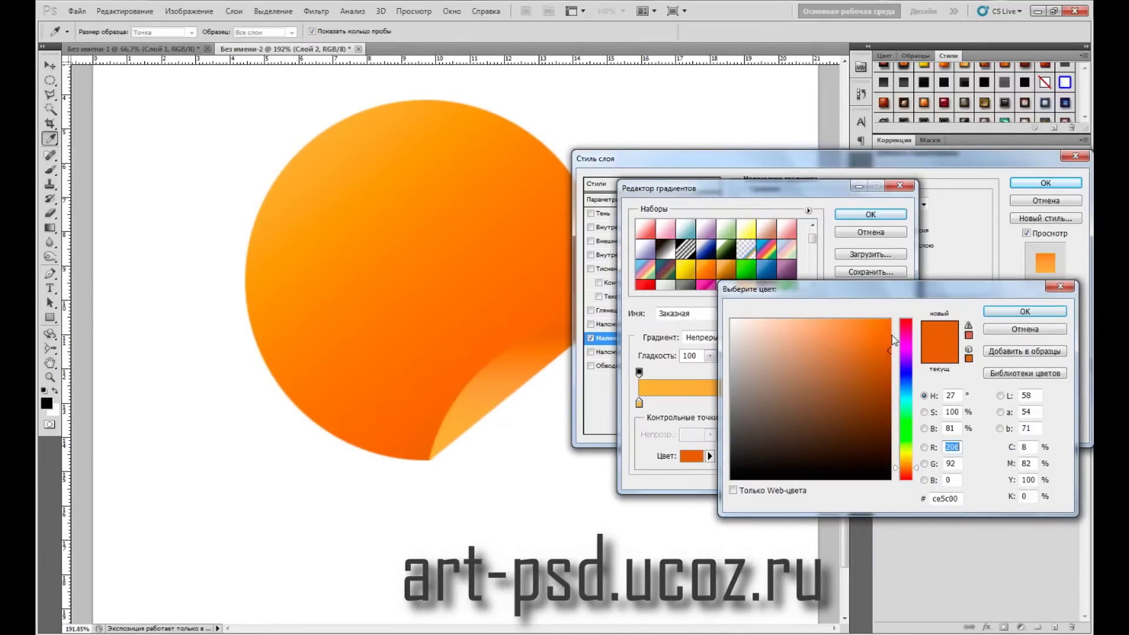
{"action": "left_click_drag", "start_coordinate": [889, 350], "coordinate": [891, 334]}
{"action": "left_click", "coordinate": [1006, 312]}
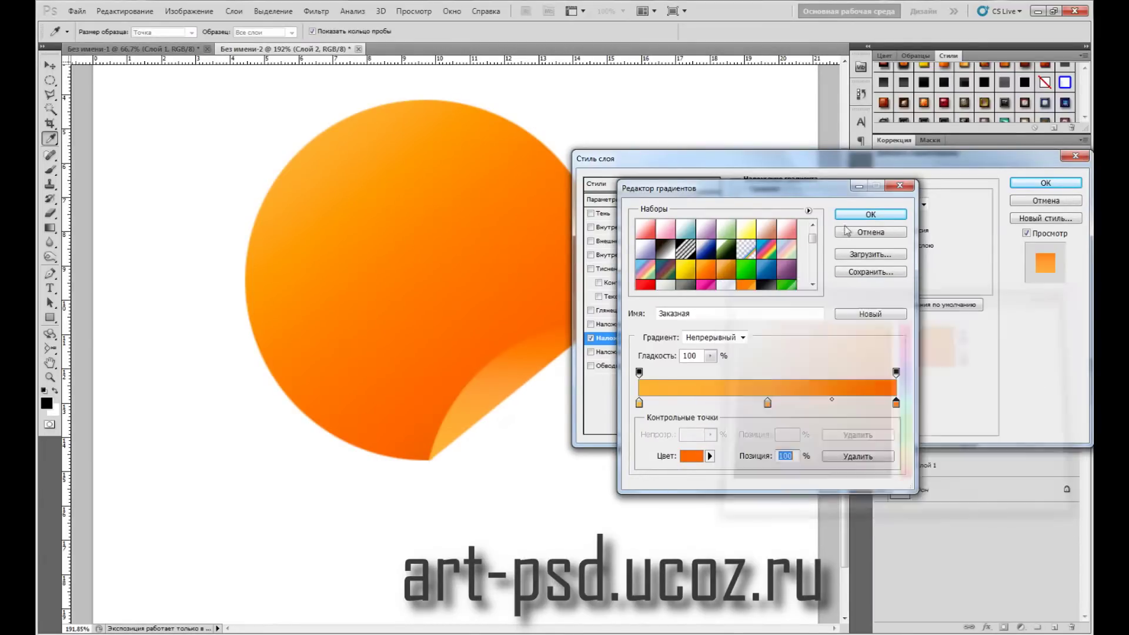
{"action": "left_click", "coordinate": [848, 221]}
{"action": "left_click_drag", "start_coordinate": [822, 274], "coordinate": [823, 277]}
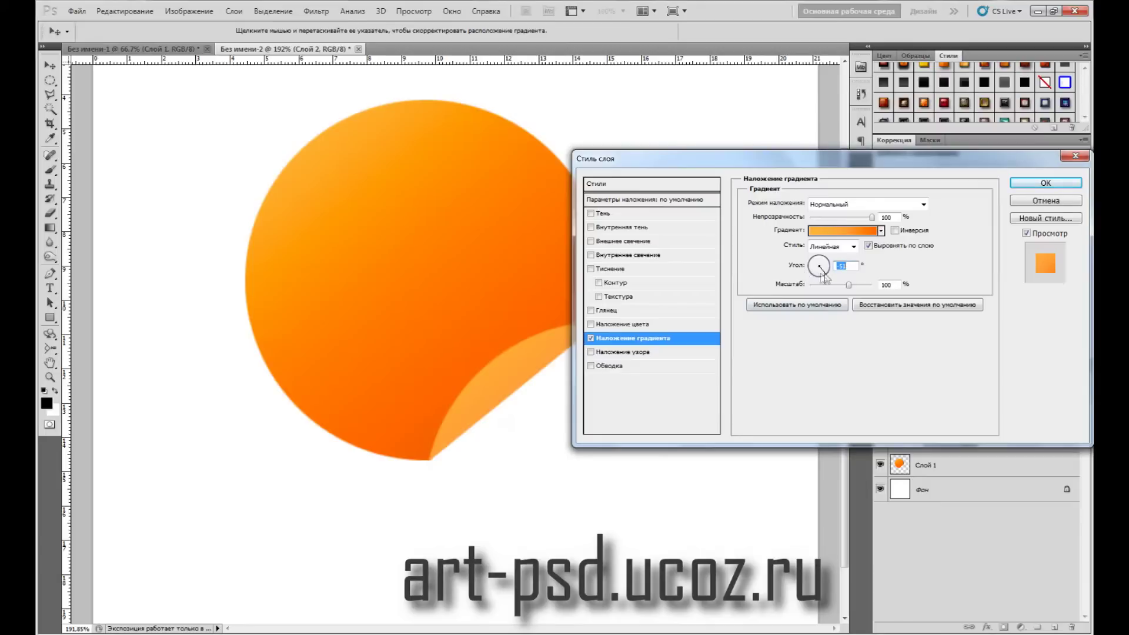
Move the curl gradient's orange stops to about 55%, 69% and 80%, then confirm the style
{"action": "left_click", "coordinate": [851, 230]}
{"action": "left_click_drag", "start_coordinate": [881, 404], "coordinate": [793, 407]}
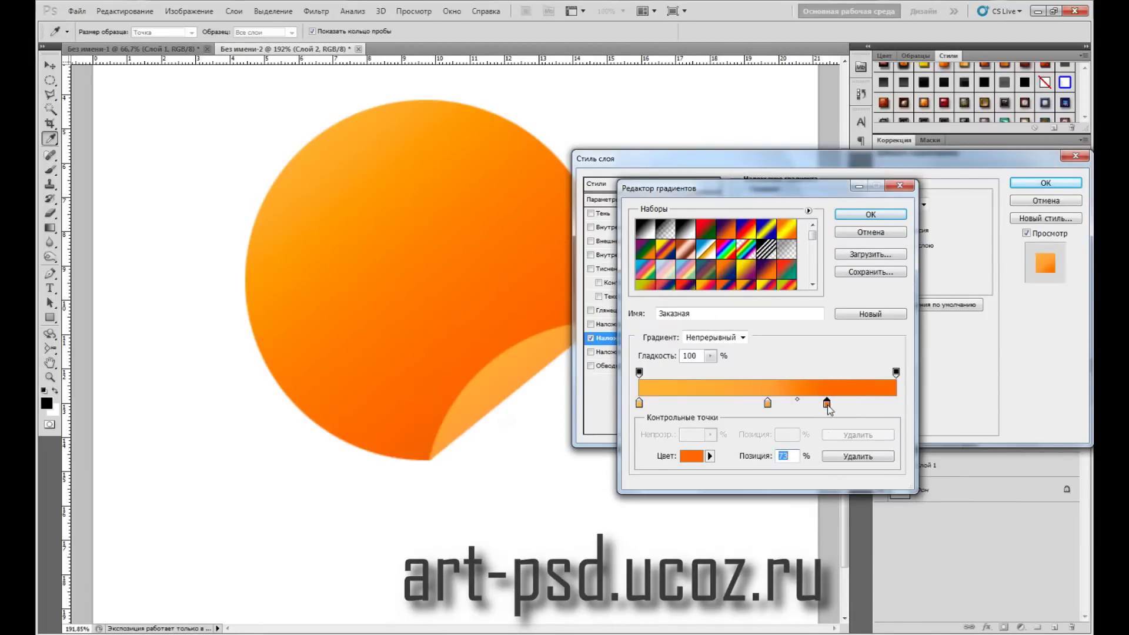
{"action": "mouse_move", "coordinate": [793, 407]}
{"action": "left_mouse_down"}
{"action": "mouse_move", "coordinate": [716, 404]}
{"action": "mouse_move", "coordinate": [791, 404]}
{"action": "mouse_move", "coordinate": [805, 416]}
{"action": "left_mouse_up"}
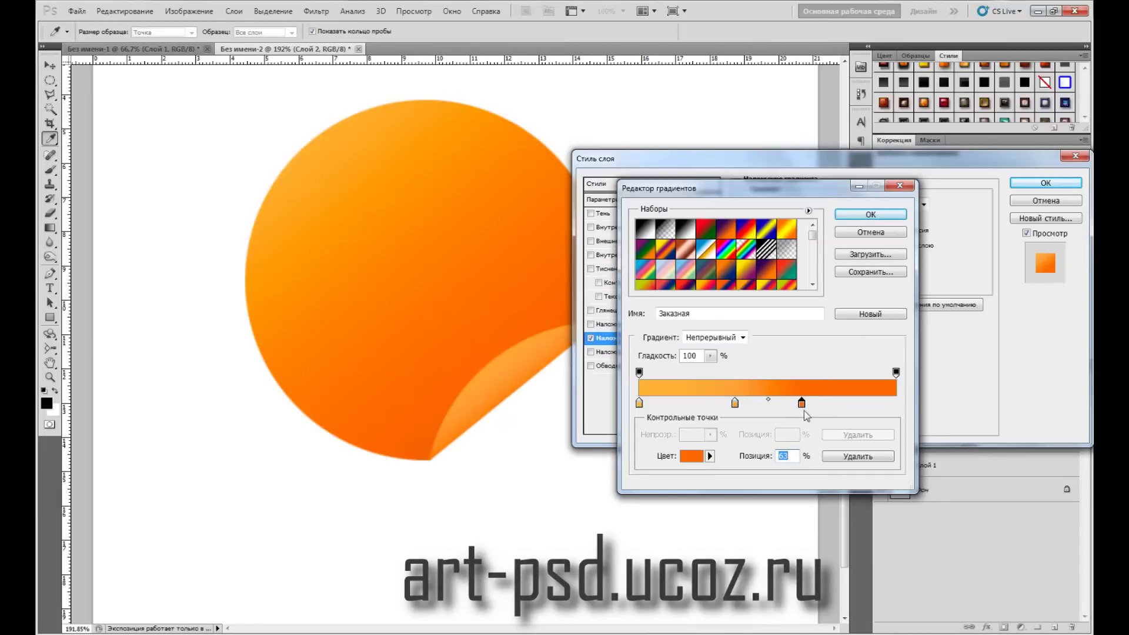
{"action": "left_click_drag", "start_coordinate": [802, 410], "coordinate": [844, 410]}
{"action": "left_click_drag", "start_coordinate": [843, 408], "coordinate": [848, 410]}
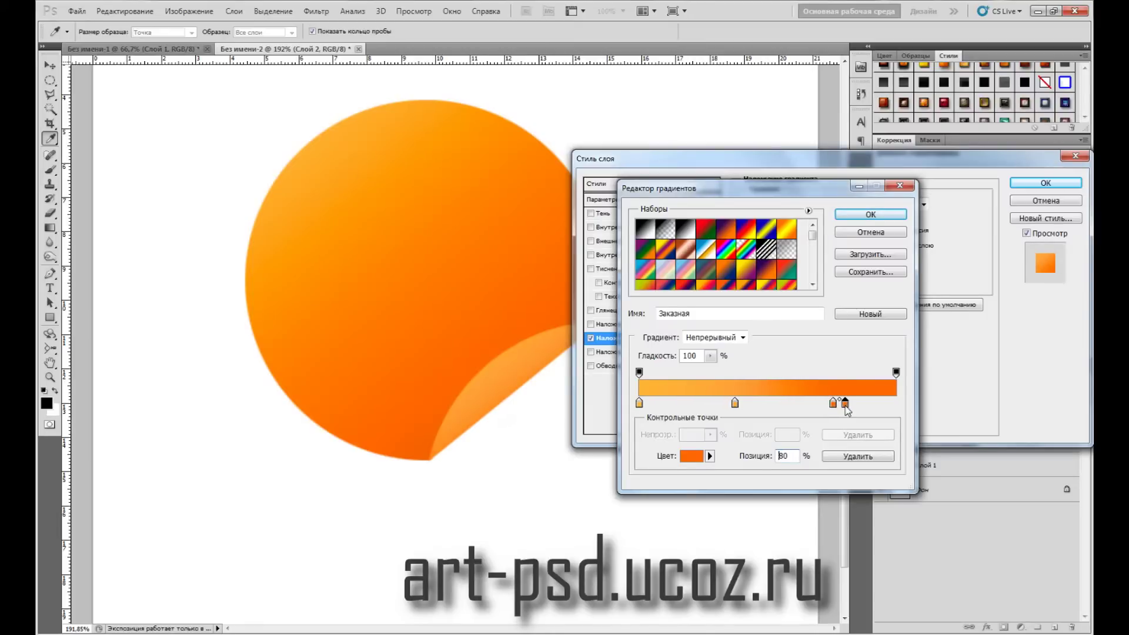
{"action": "left_click", "coordinate": [870, 215]}
{"action": "left_click", "coordinate": [1046, 182]}
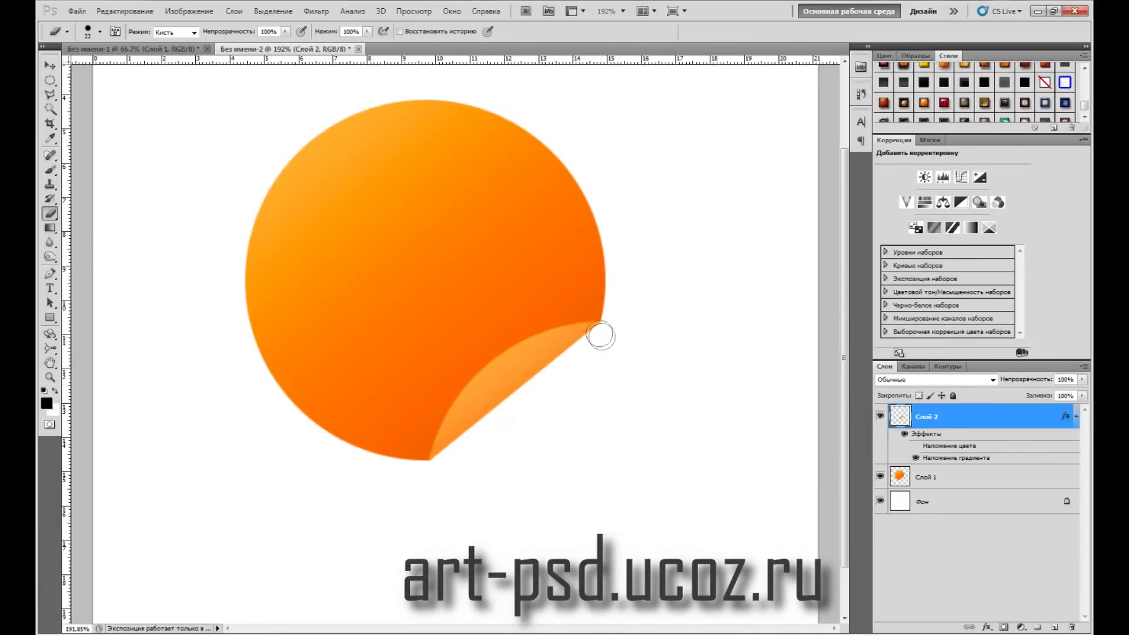
Add a Drop Shadow to the curl with angle 0°, size 5 and distance 5
{"action": "double_click", "coordinate": [1017, 417]}
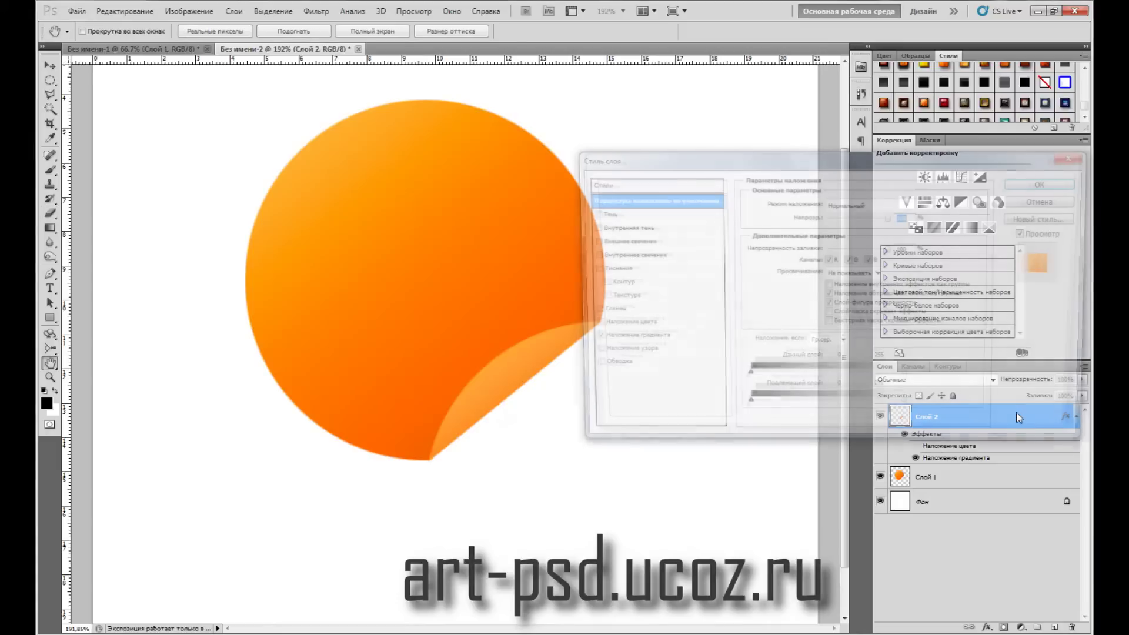
{"action": "left_click", "coordinate": [591, 213]}
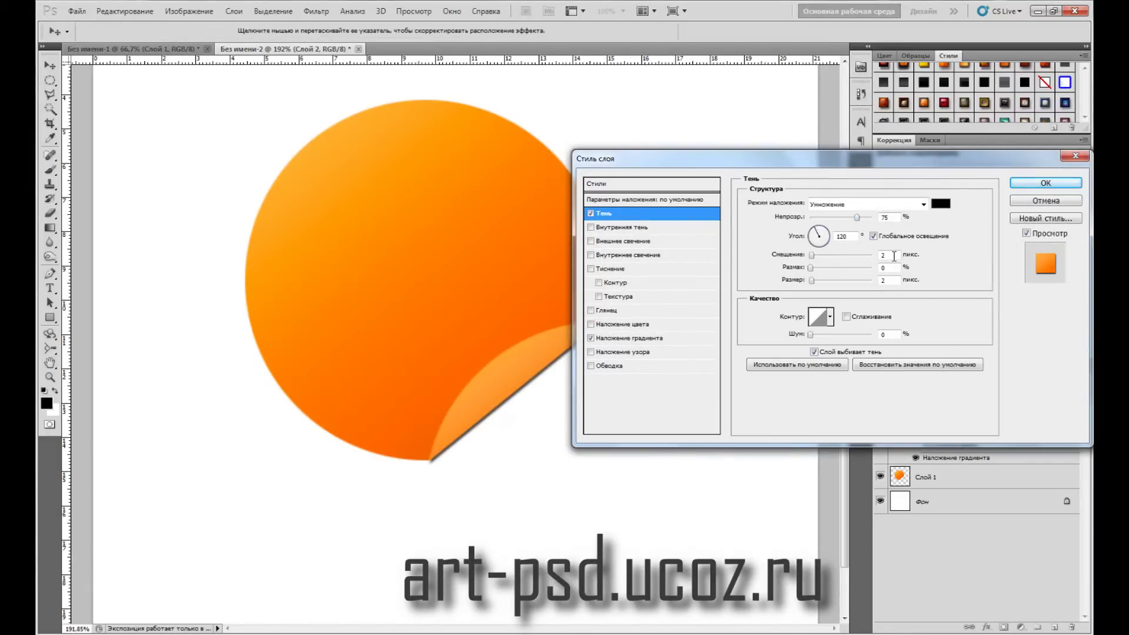
{"action": "double_click", "coordinate": [841, 236]}
{"action": "type", "text": "0"}
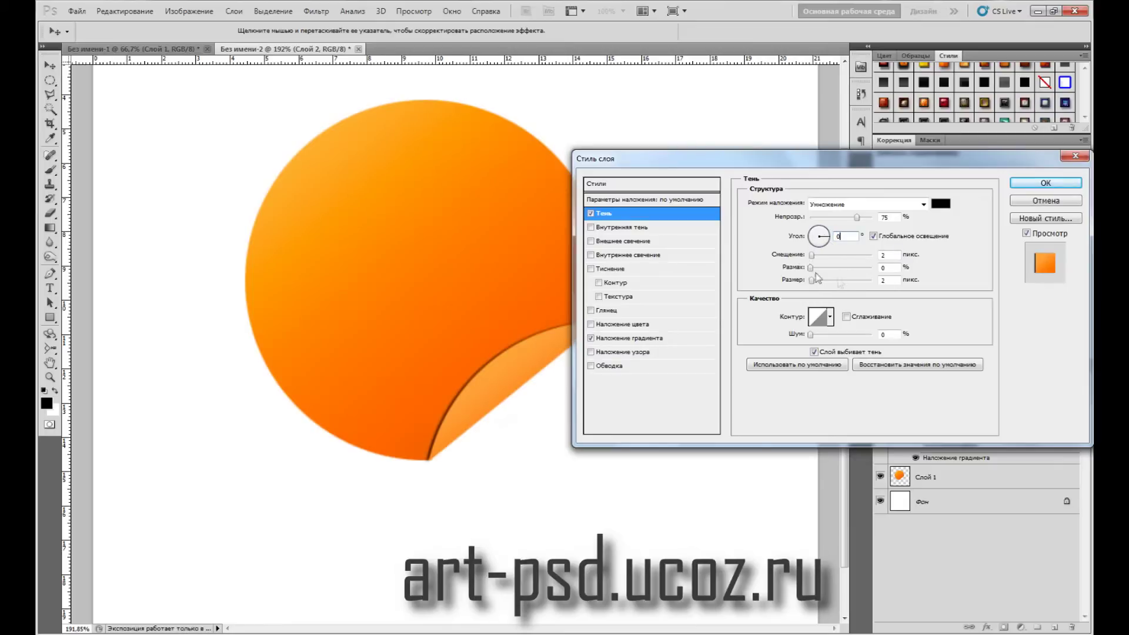
{"action": "double_click", "coordinate": [885, 255]}
{"action": "left_click_drag", "start_coordinate": [890, 281], "coordinate": [876, 284]}
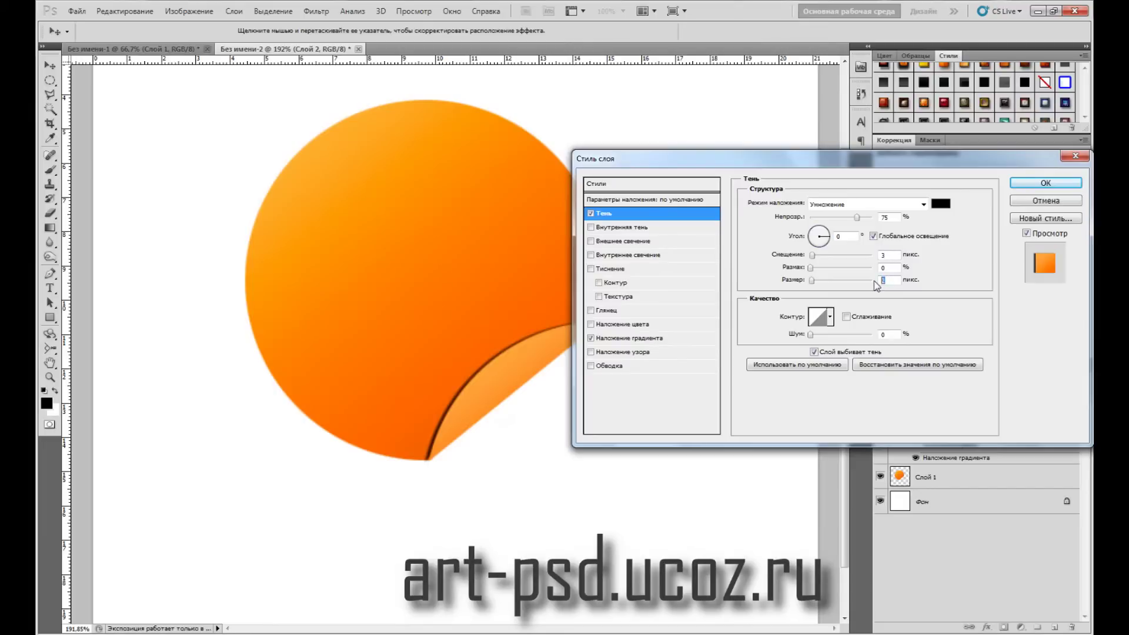
{"action": "type", "text": "05"}
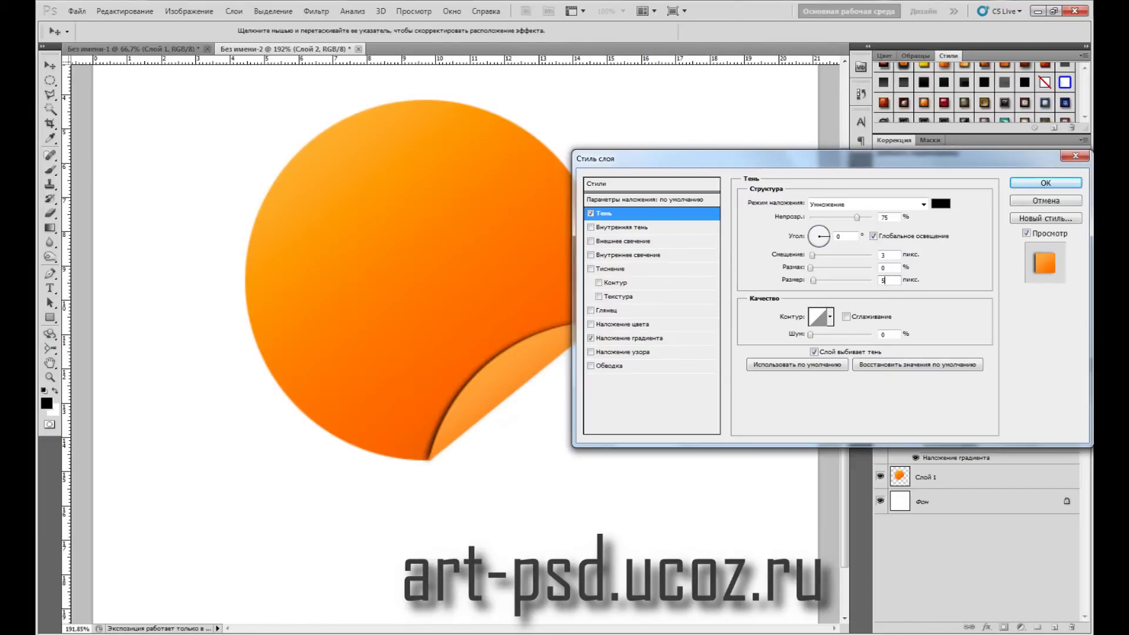
{"action": "left_click_drag", "start_coordinate": [891, 256], "coordinate": [879, 256]}
{"action": "type", "text": "4"}
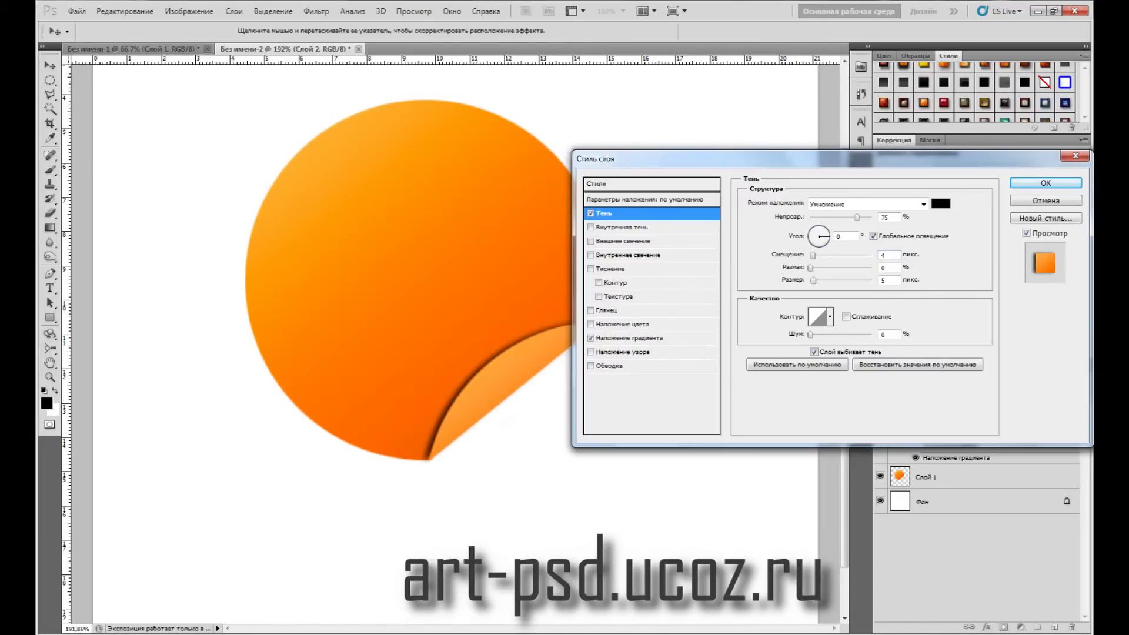
{"action": "key", "text": "BackSpace"}
{"action": "type", "text": "5"}
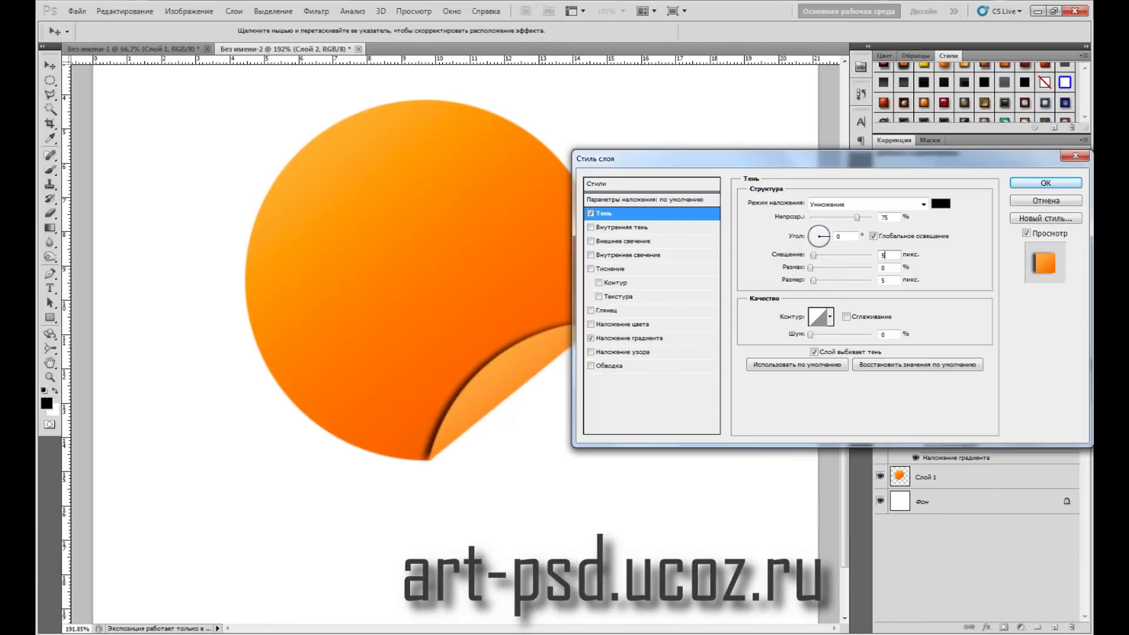
Raise the shadow spread to 11%, lower opacity to 49%, set distance 4 px, and apply
{"action": "left_click", "coordinate": [813, 275]}
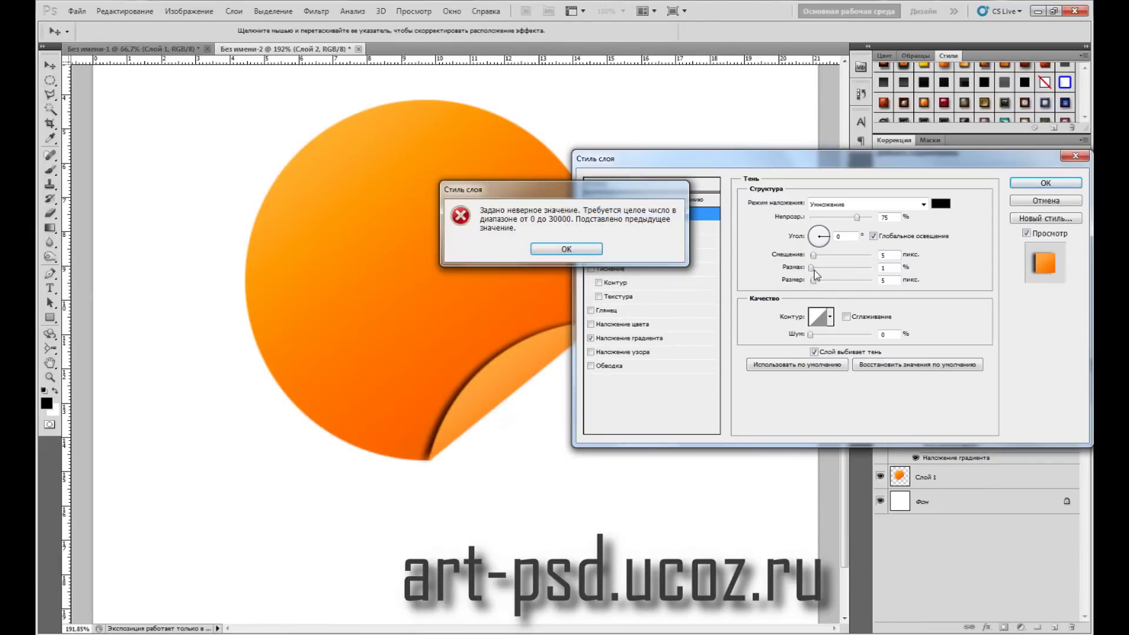
{"action": "left_click", "coordinate": [566, 250]}
{"action": "left_click_drag", "start_coordinate": [812, 269], "coordinate": [821, 269]}
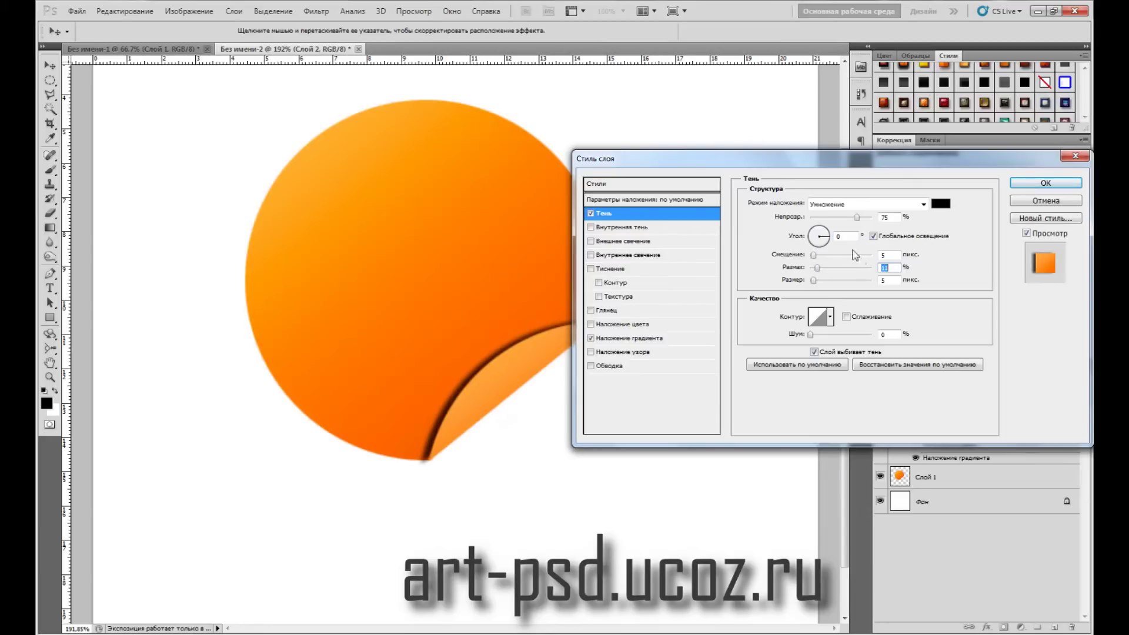
{"action": "left_click_drag", "start_coordinate": [857, 218], "coordinate": [837, 219]}
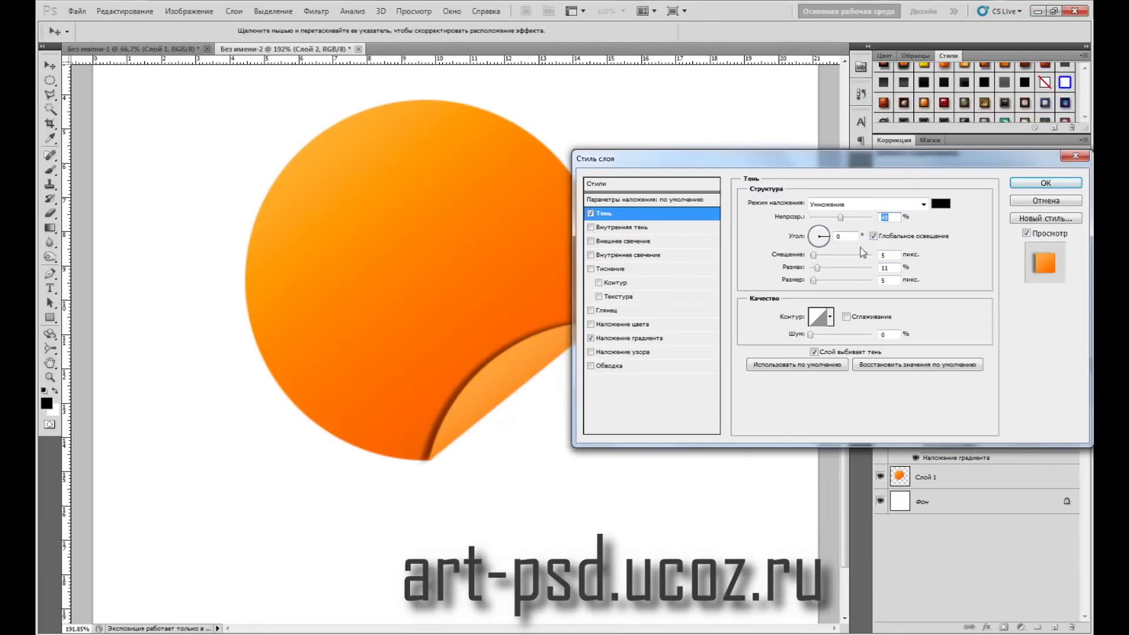
{"action": "left_click", "coordinate": [882, 255]}
{"action": "type", "text": "3"}
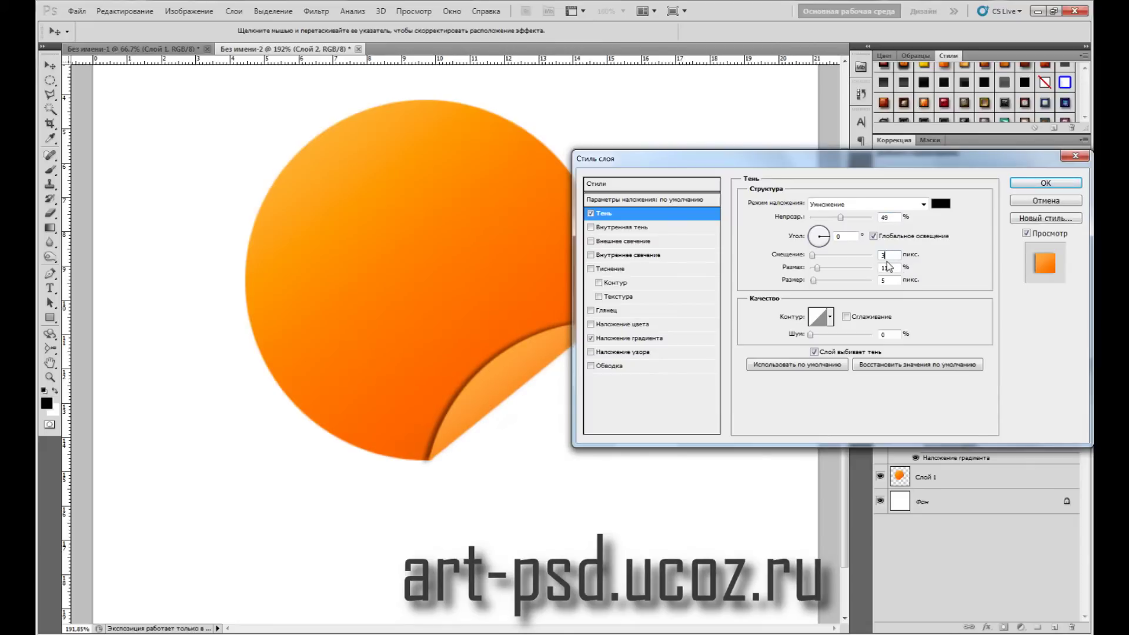
{"action": "type", "text": "4"}
{"action": "left_click", "coordinate": [1046, 184]}
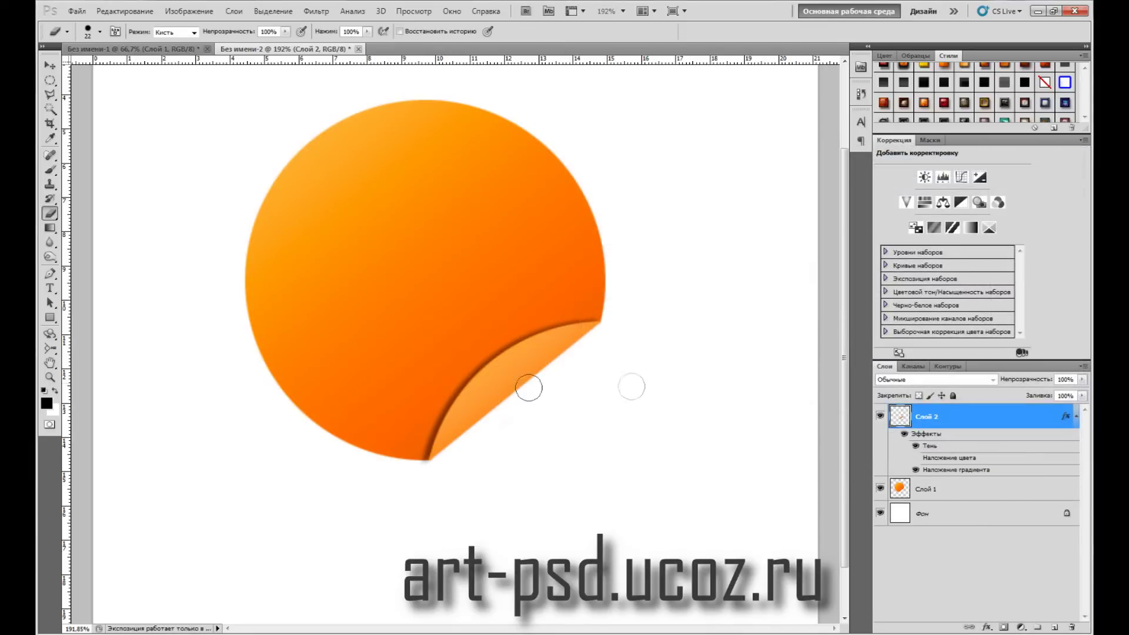
Convert the curl layer to a Smart Object and rasterize it, baking in its effects
{"action": "right_click", "coordinate": [951, 416]}
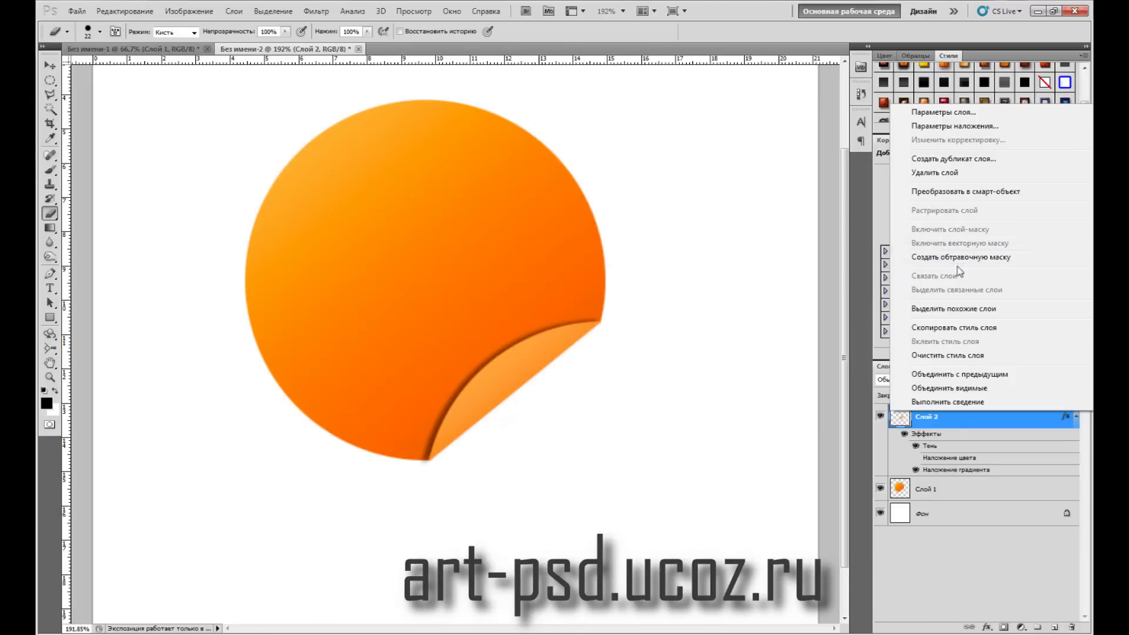
{"action": "left_click", "coordinate": [940, 192]}
{"action": "right_click", "coordinate": [966, 414]}
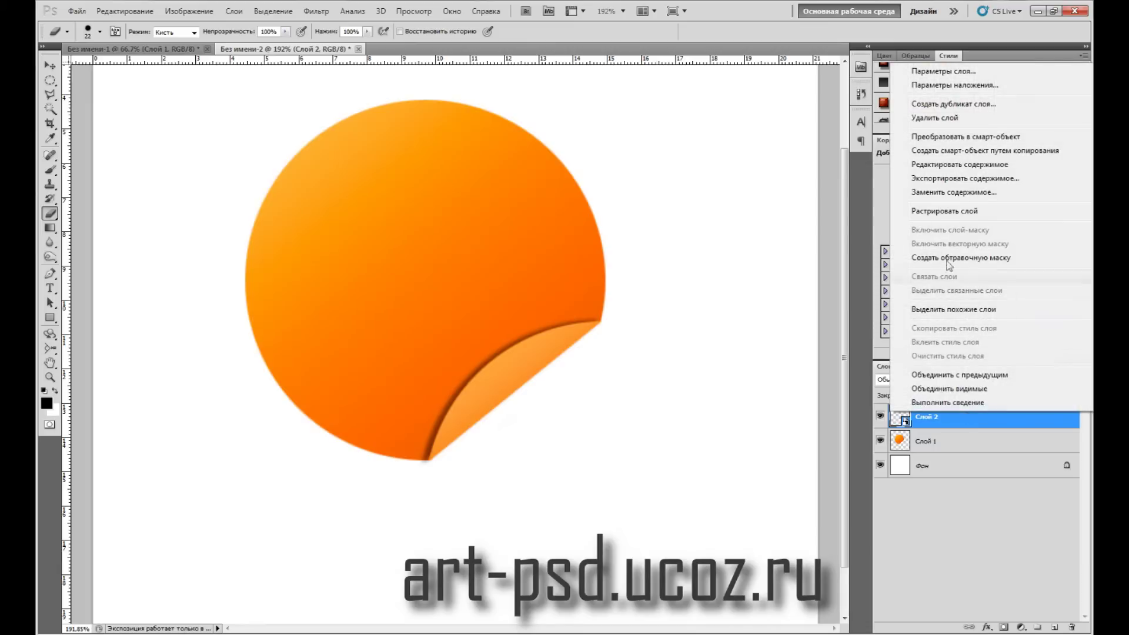
{"action": "left_click", "coordinate": [944, 211]}
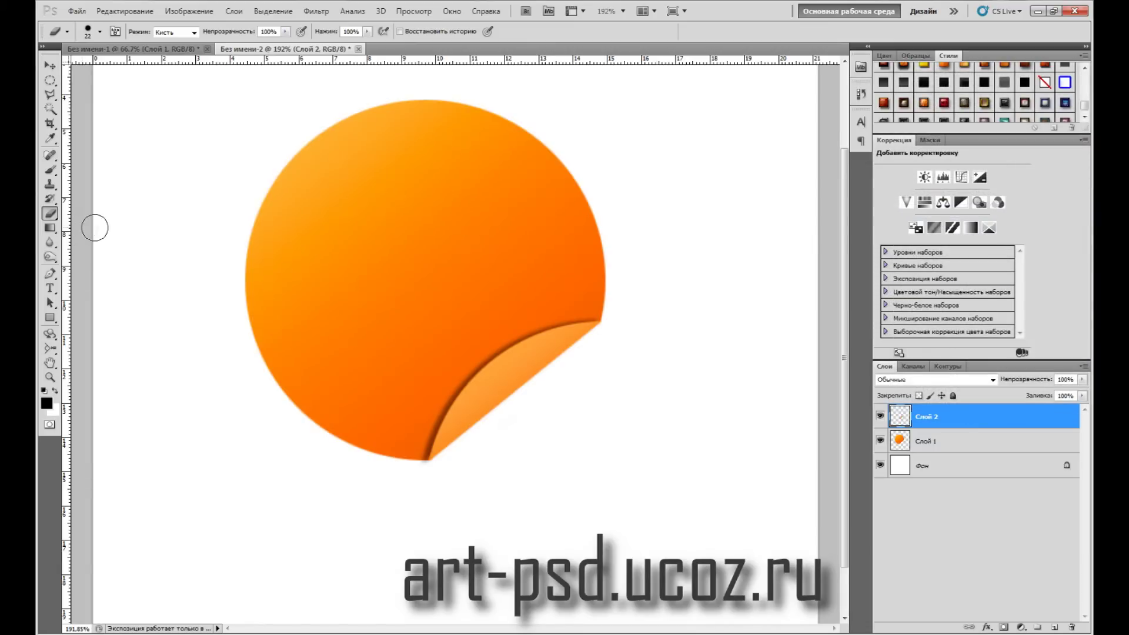
Set the brush hardness to 0% for a fully soft edge
{"action": "right_click", "coordinate": [491, 301]}
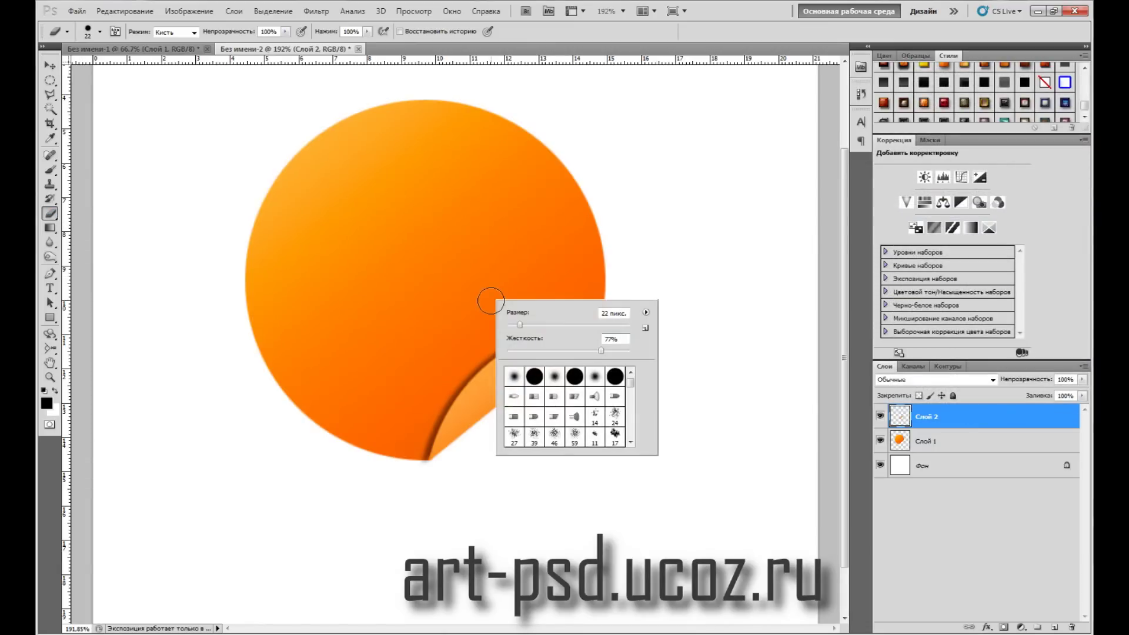
{"action": "left_click_drag", "start_coordinate": [601, 351], "coordinate": [507, 351]}
{"action": "key", "text": "Return"}
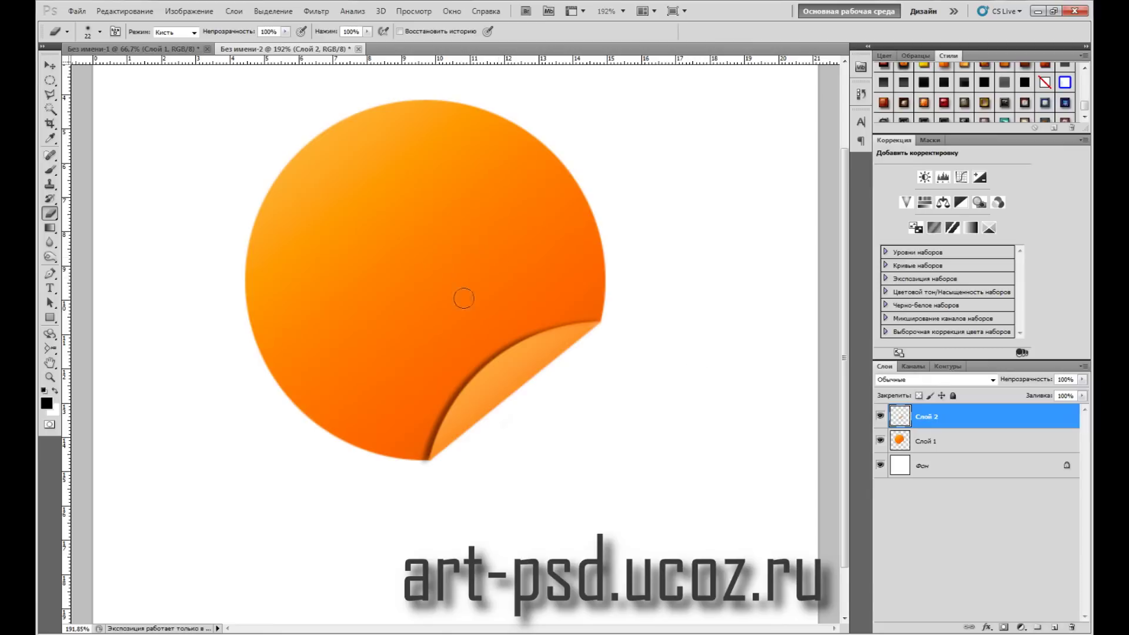
{"action": "left_click", "coordinate": [50, 288]}
Type white 'ART-PSD' text on the orange circle and drag it toward the centre
{"action": "left_click", "coordinate": [272, 275]}
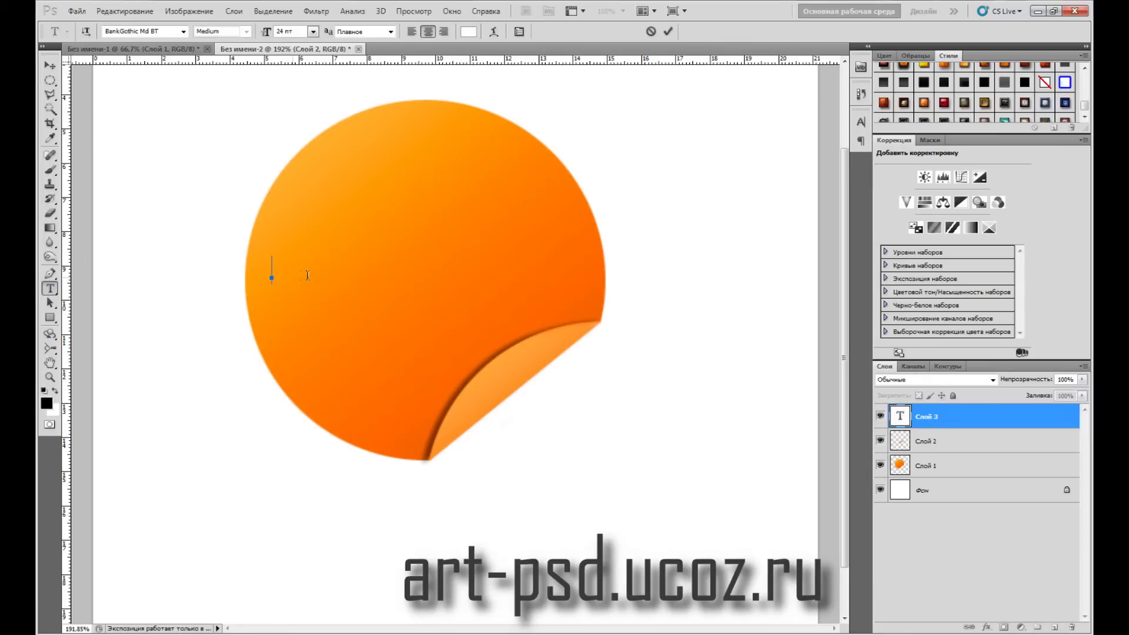
{"action": "type", "text": "ART-PSD"}
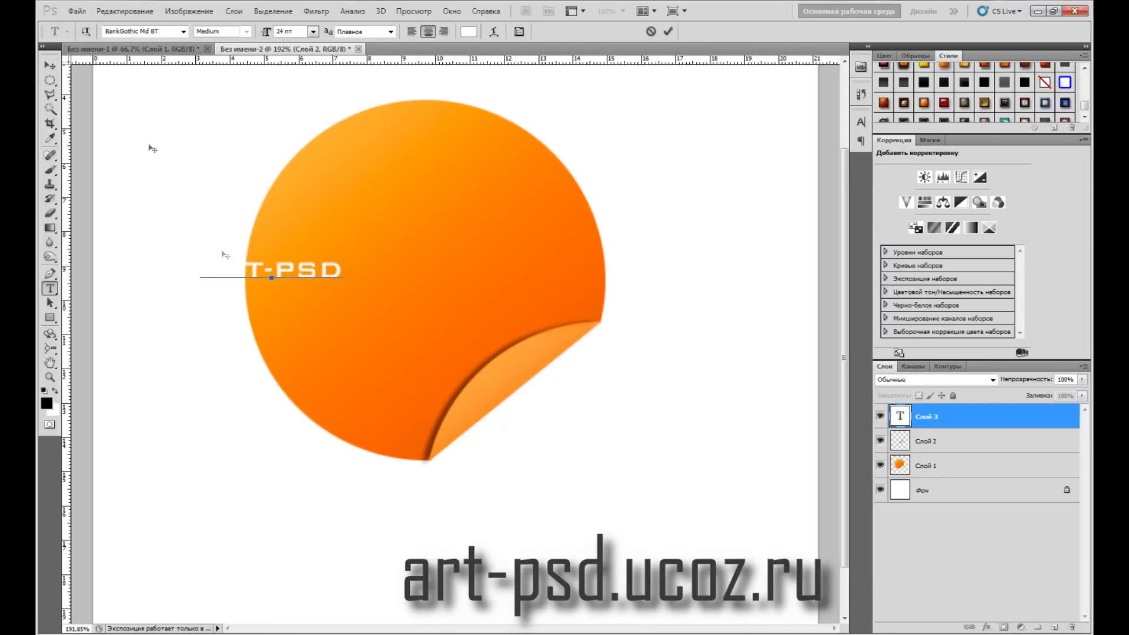
{"action": "left_click", "coordinate": [50, 65]}
{"action": "left_click_drag", "start_coordinate": [347, 336], "coordinate": [475, 336]}
Enlarge the ART-PSD text to about 202% and nudge it right and down into place
{"action": "key", "text": "ctrl+t"}
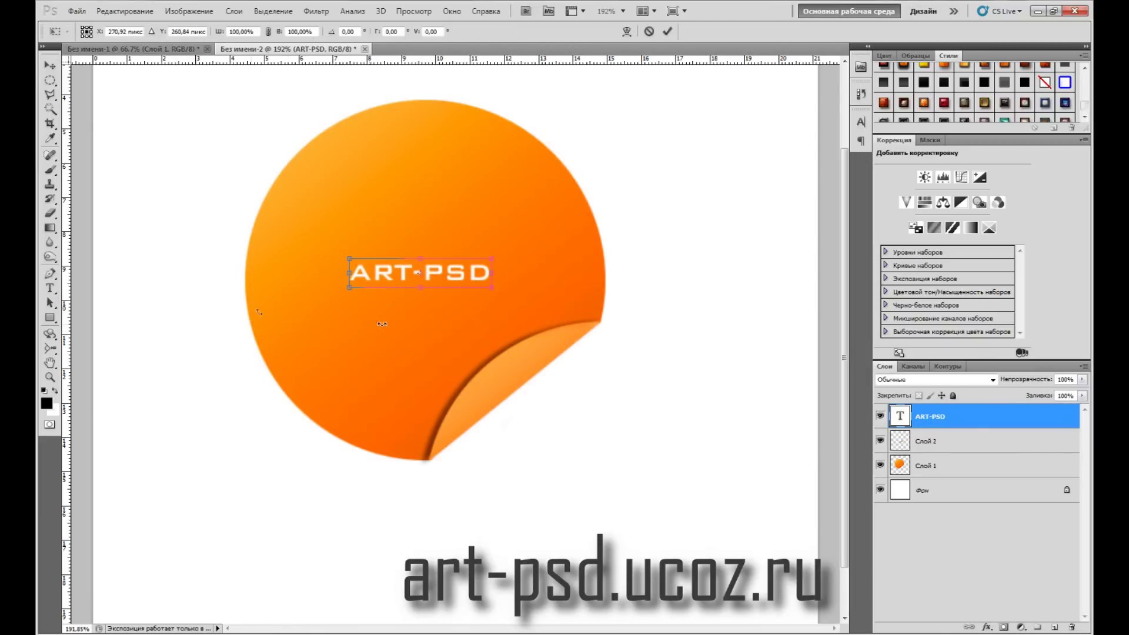
{"action": "mouse_move", "coordinate": [515, 301]}
{"action": "left_mouse_down"}
{"action": "mouse_move", "coordinate": [569, 300]}
{"action": "mouse_move", "coordinate": [515, 279]}
{"action": "left_mouse_up"}
{"action": "key", "text": "Return"}
{"action": "key", "text": "Right"}
{"action": "key", "text": "Right"}
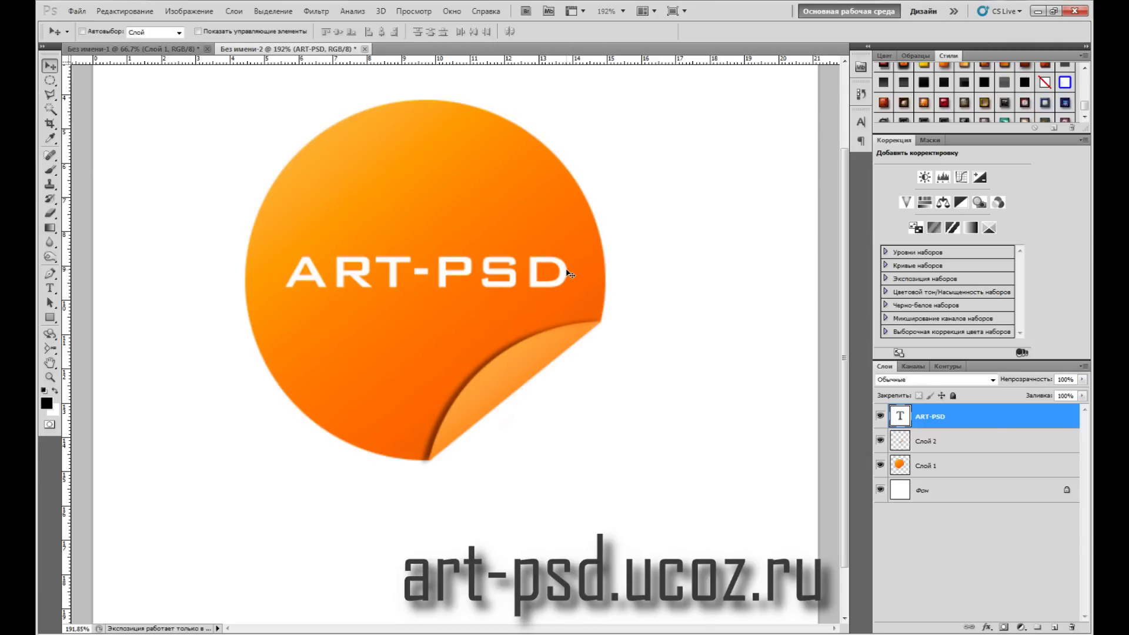
{"action": "key", "text": "Down"}
{"action": "key", "text": "Down"}
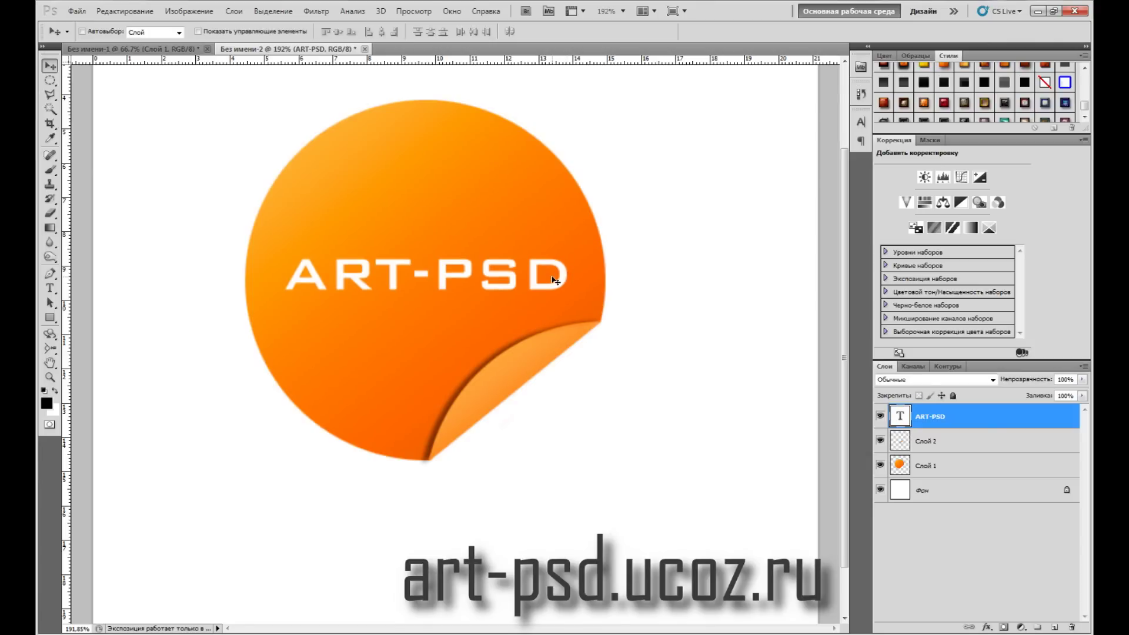